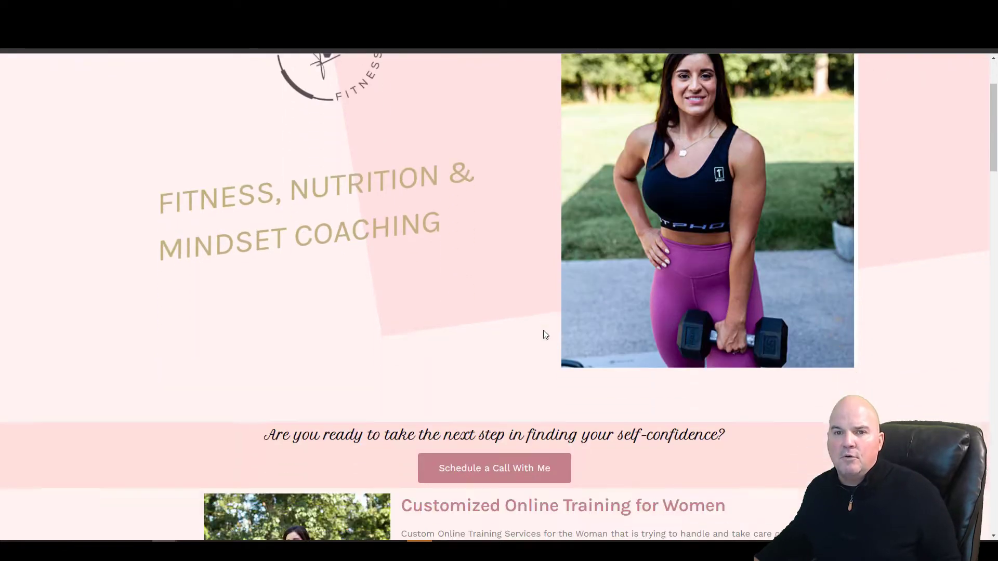
scroll(544, 335, down, 5)
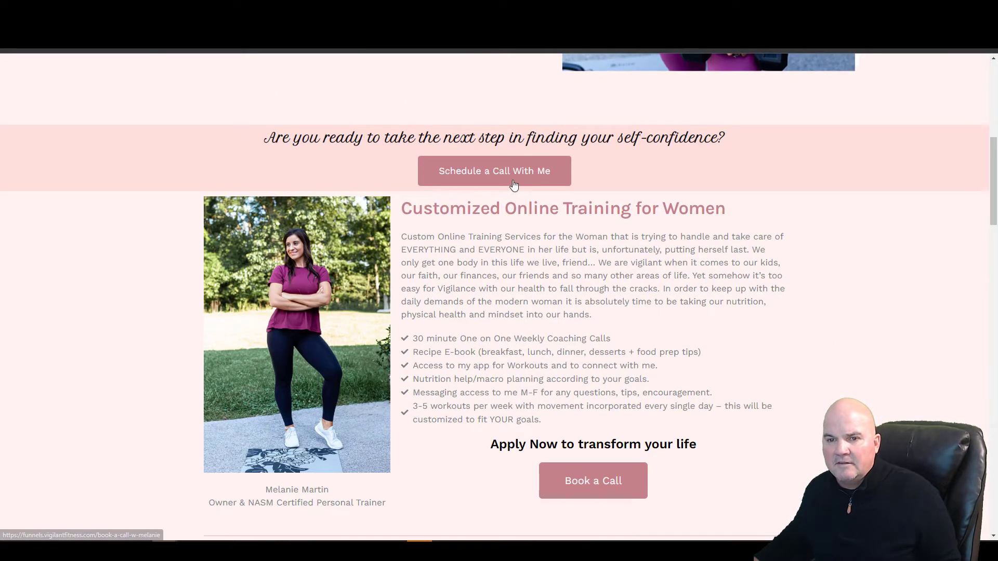
- Check the Vigilant Fitness 'Schedule a Call With Me' page, go back, then switch to the Sproutified dashboard
click(513, 184)
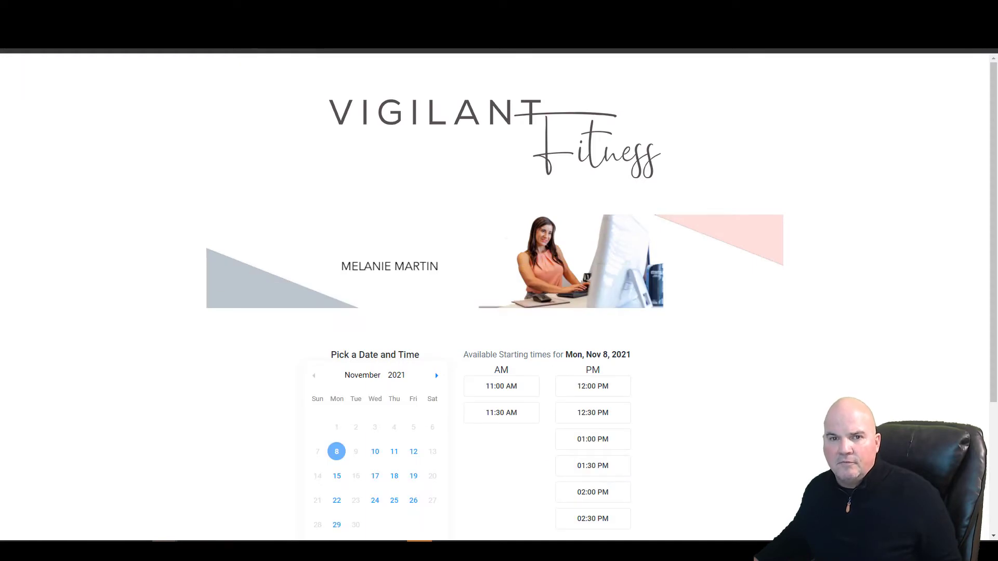
key(alt+Left)
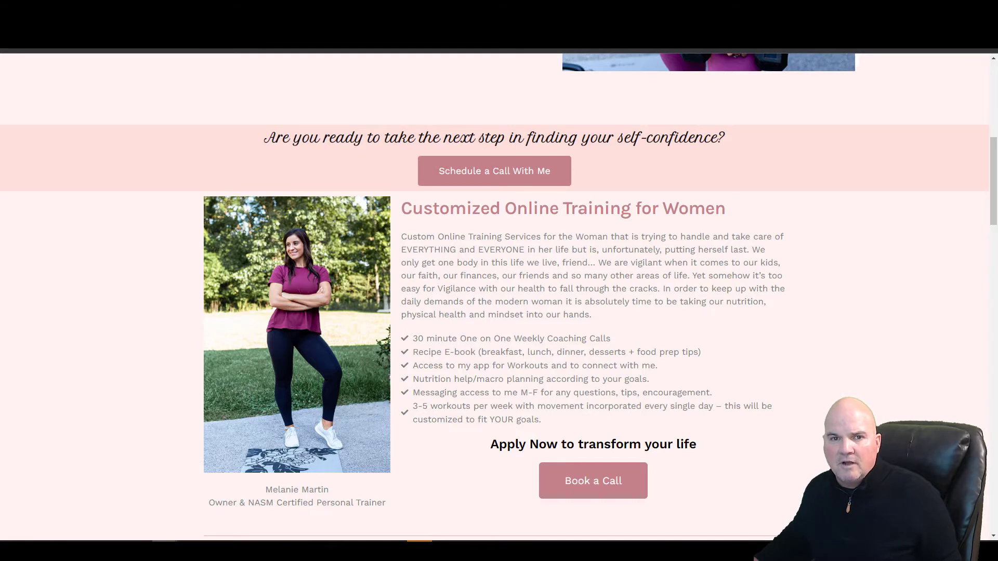
key(ctrl+Tab)
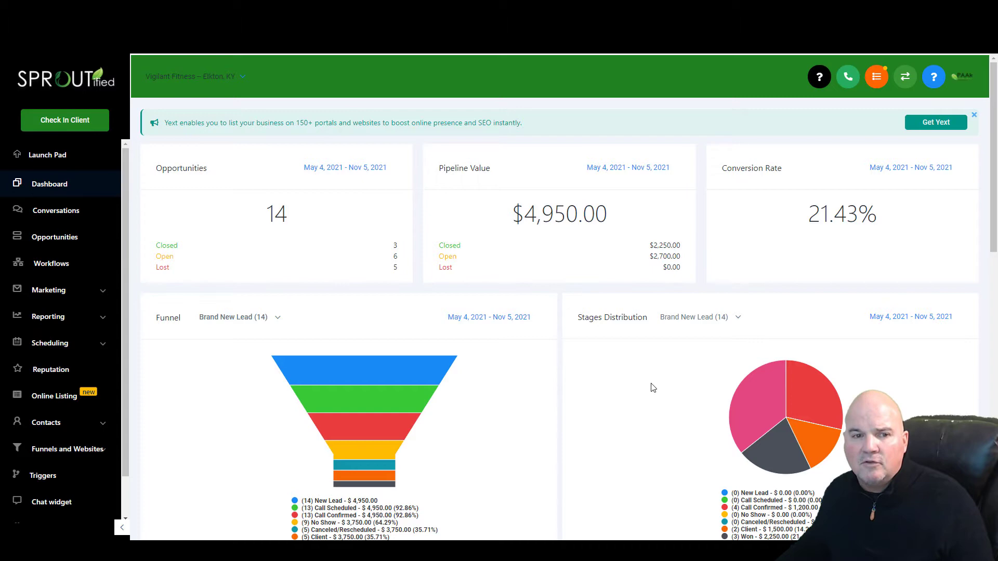
- Review the Vigilant Fitness dashboard, Conversations inbox and Opportunities pipeline, then return to the dashboard
scroll(501, 339, down, 10)
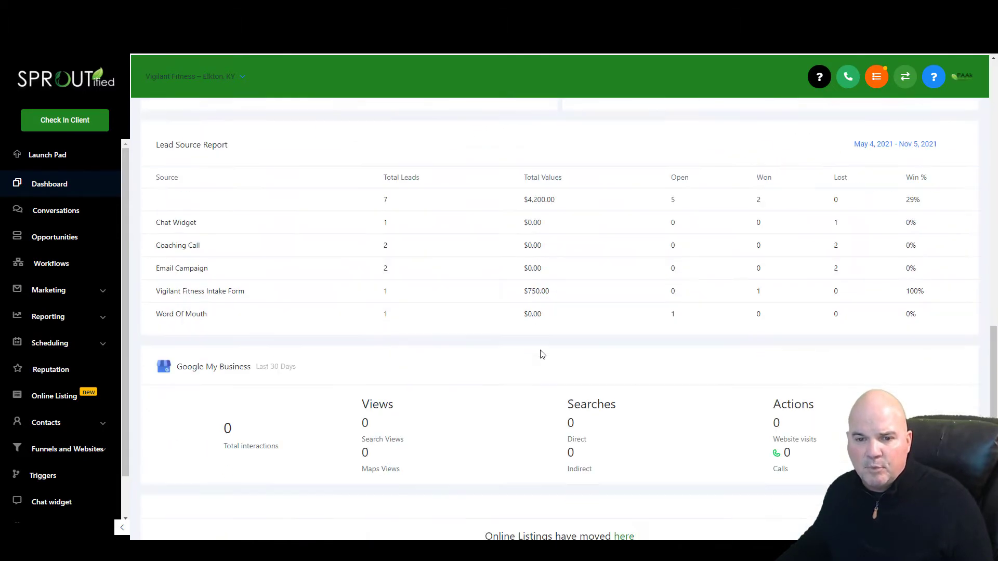
scroll(539, 352, up, 5)
scroll(543, 364, down, 5)
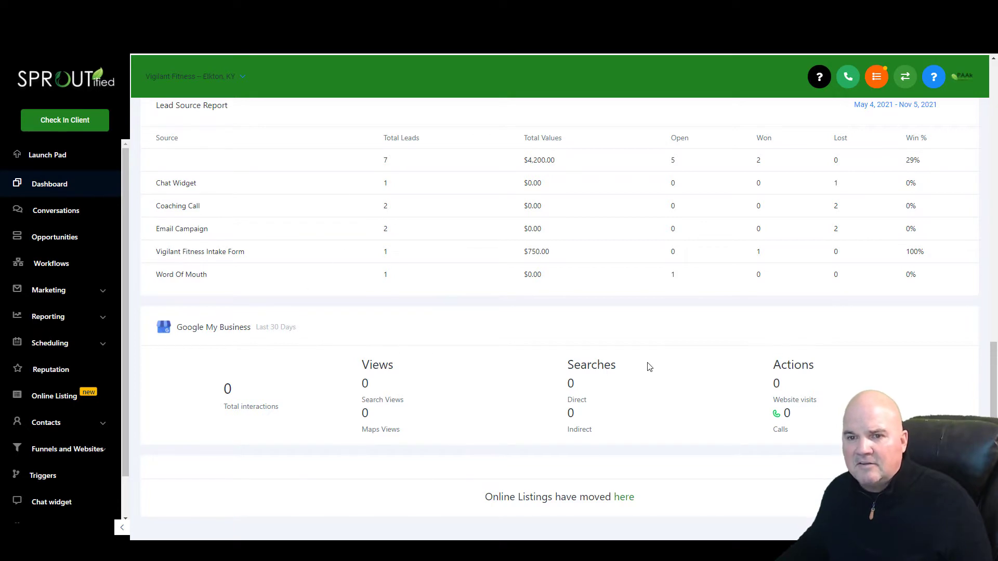
scroll(513, 377, up, 15)
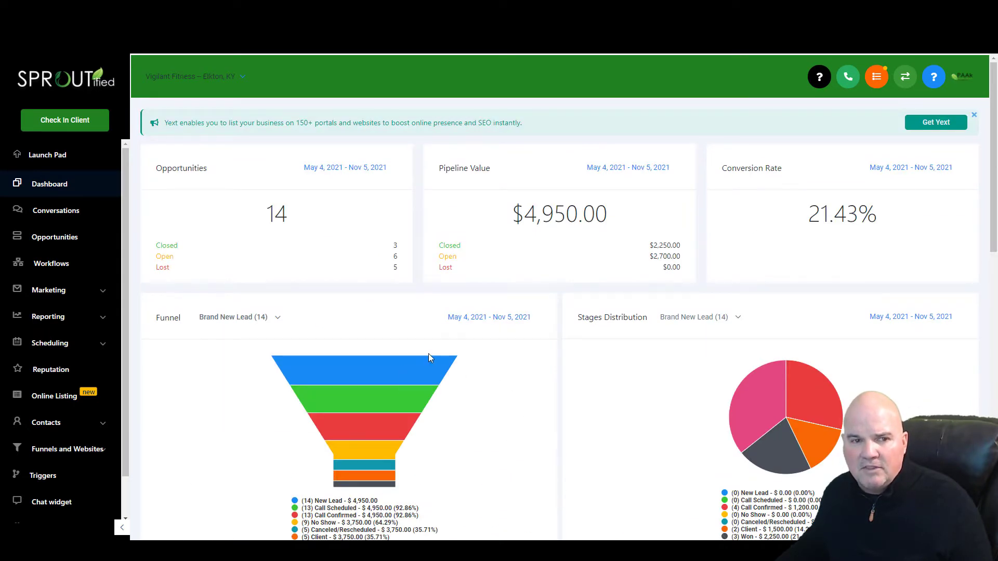
click(74, 217)
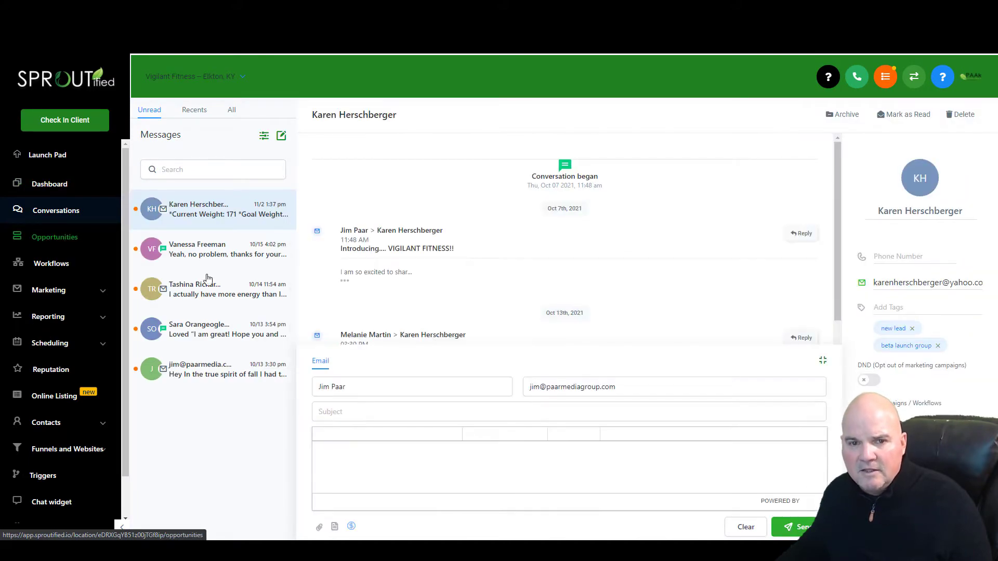
click(54, 236)
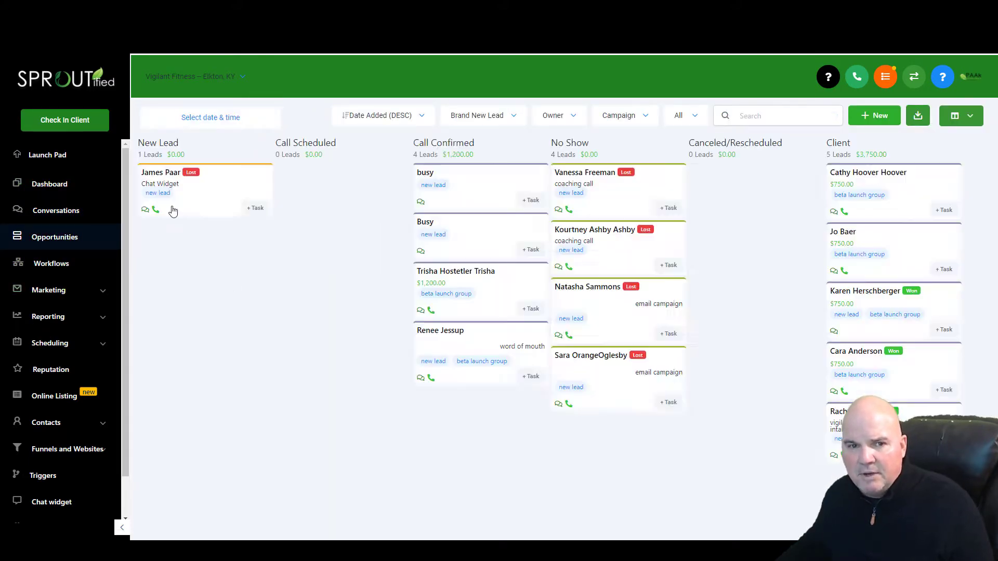
click(65, 186)
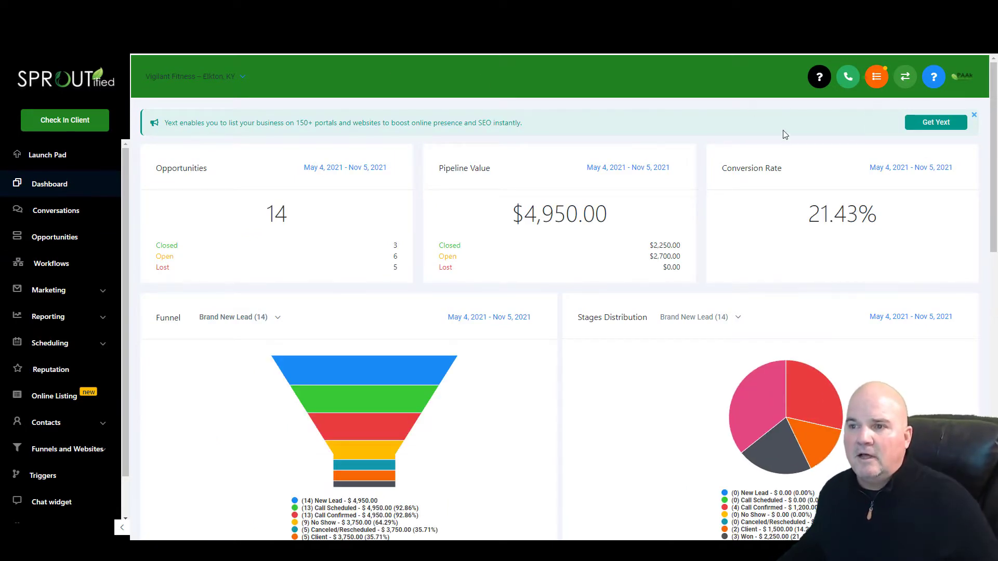
- Switch to the agency accounts view, start adding a new account, and browse the snapshot templates
click(904, 78)
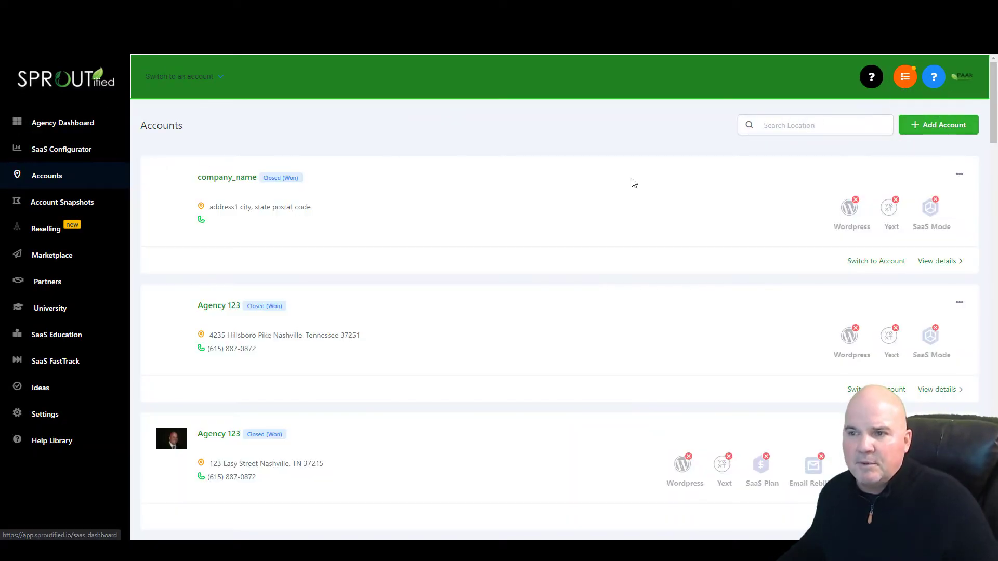
click(935, 125)
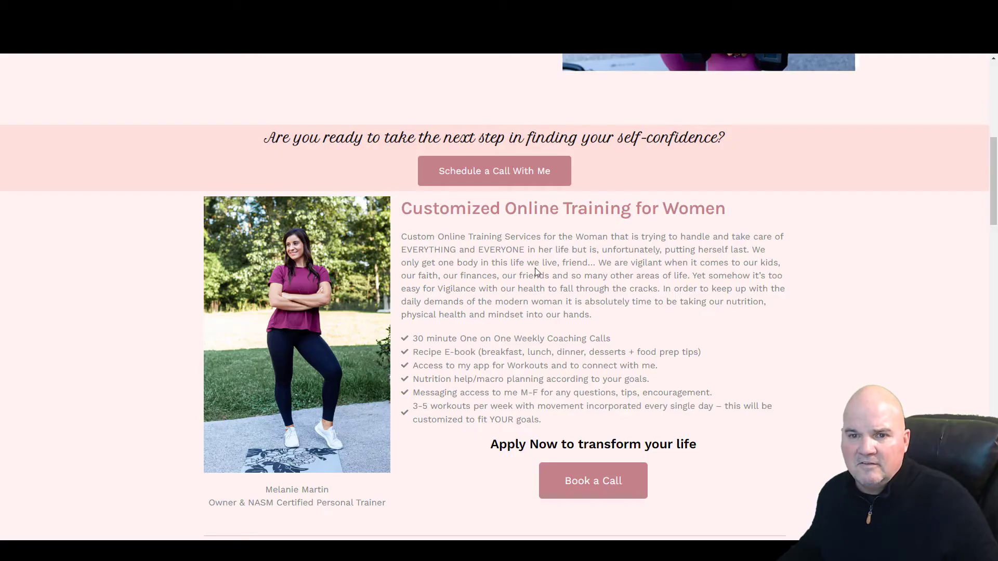
scroll(534, 267, down, 15)
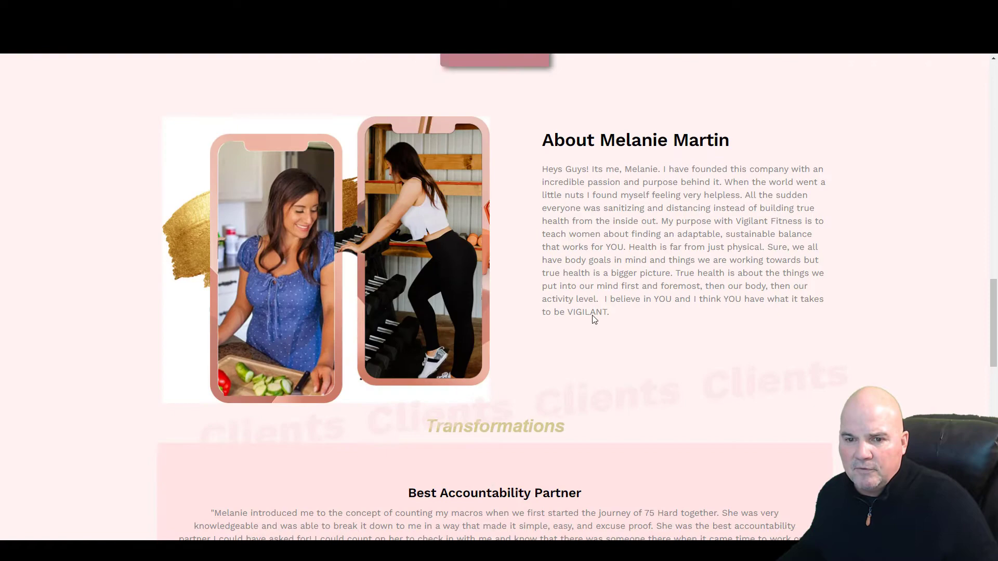
scroll(594, 319, down, 18)
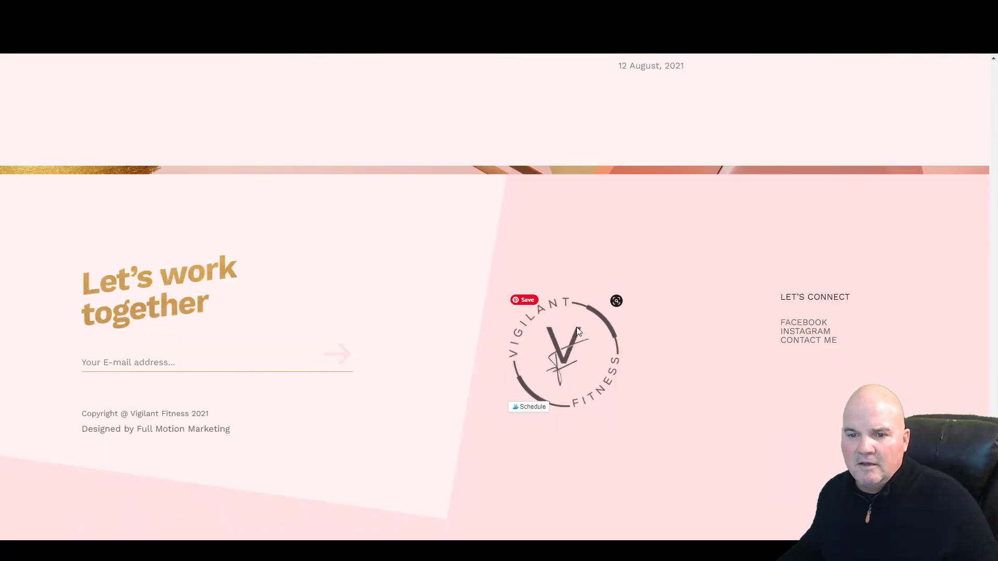
scroll(577, 329, up, 20)
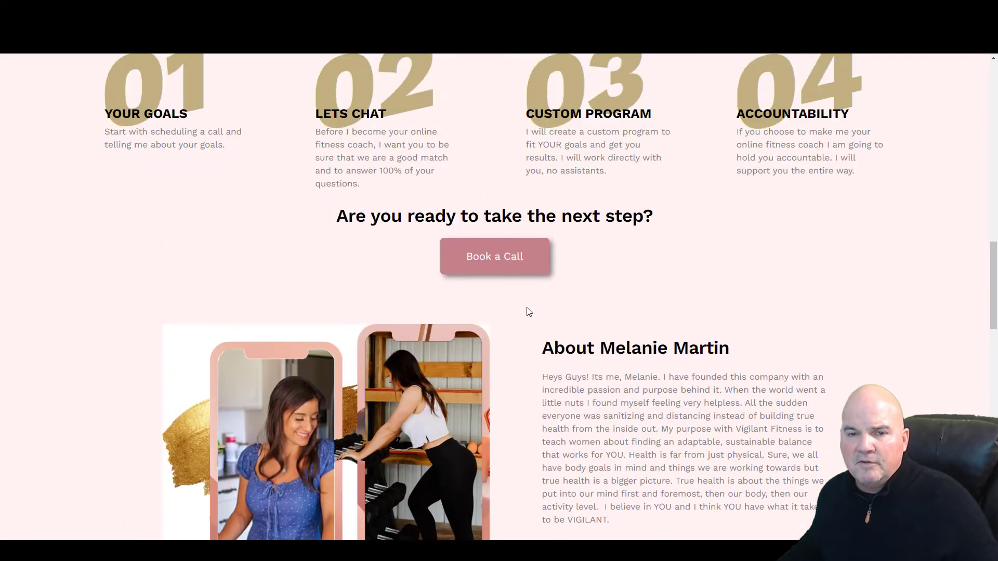
scroll(528, 311, up, 20)
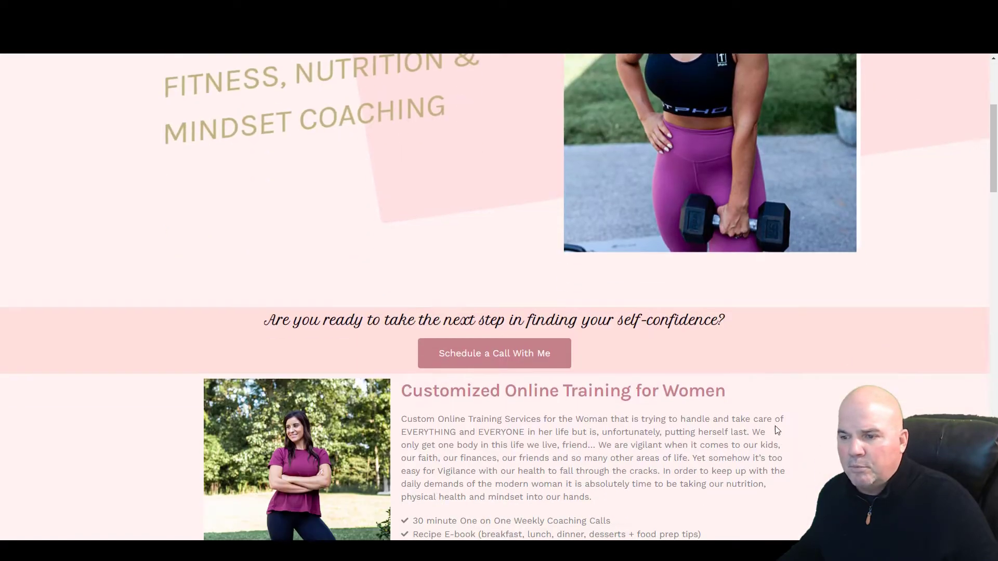
scroll(775, 427, down, 2)
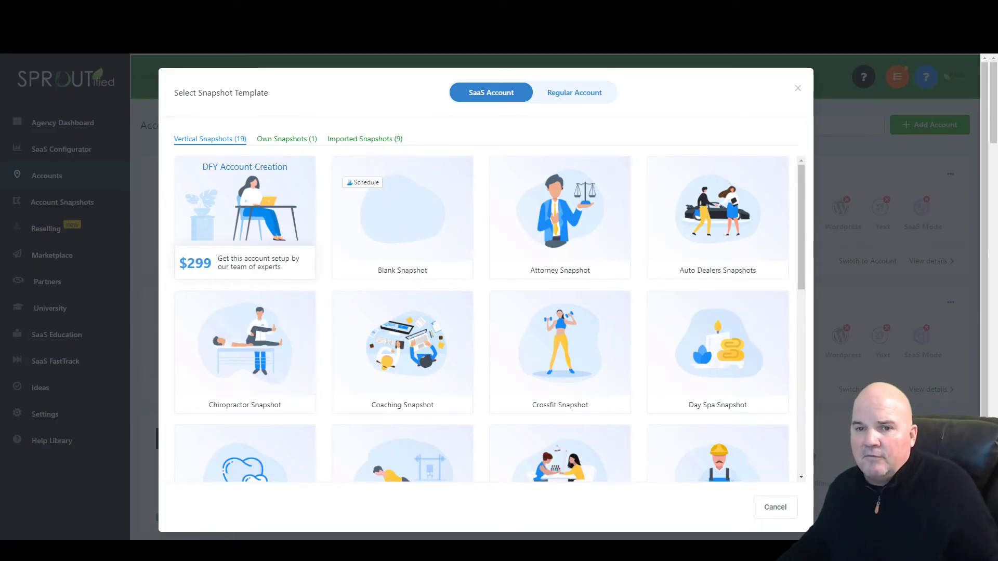
- Set the snapshot picker to Regular Account and scroll down to the Gym Snapshot
click(575, 93)
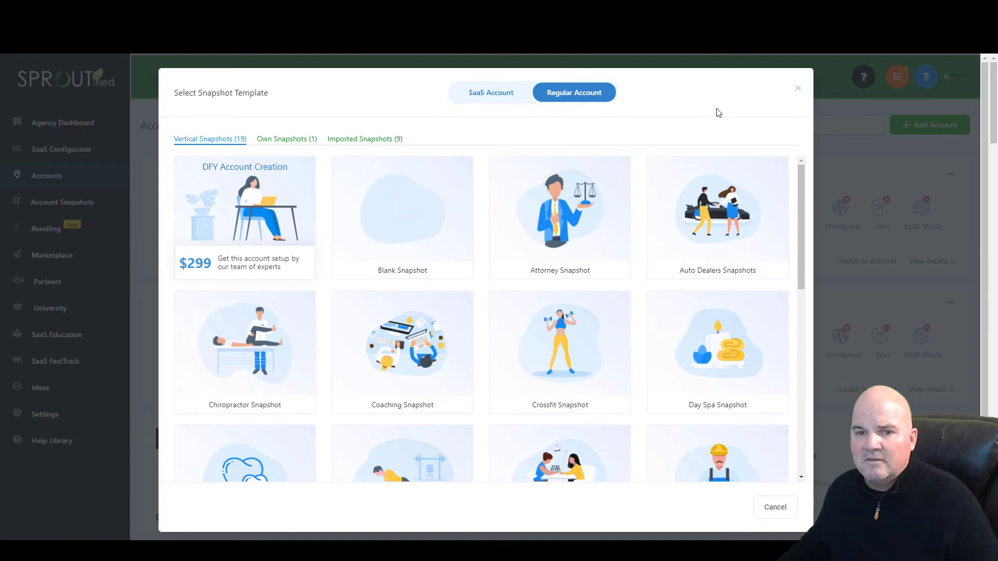
mouse_move(564, 360)
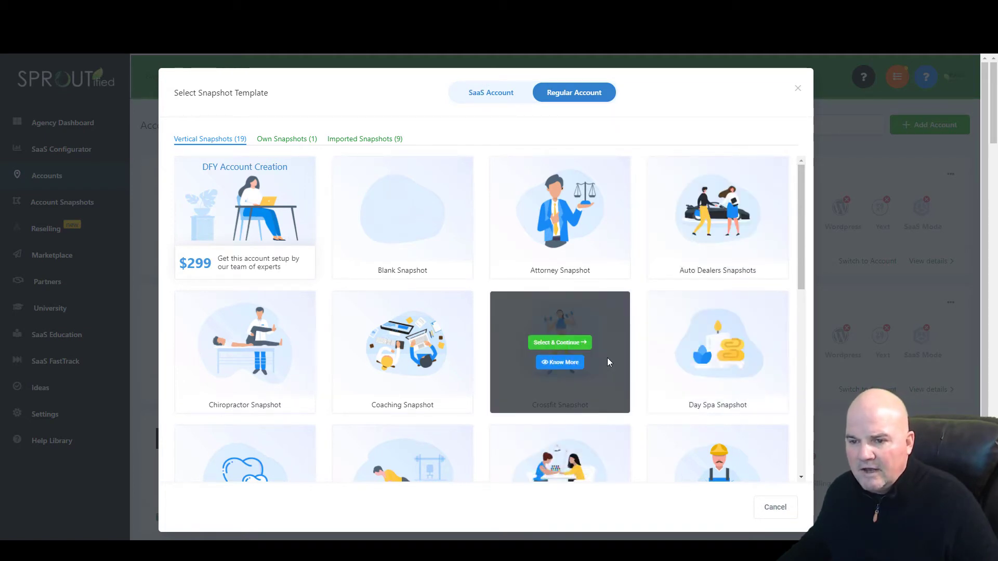
scroll(581, 357, down, 1)
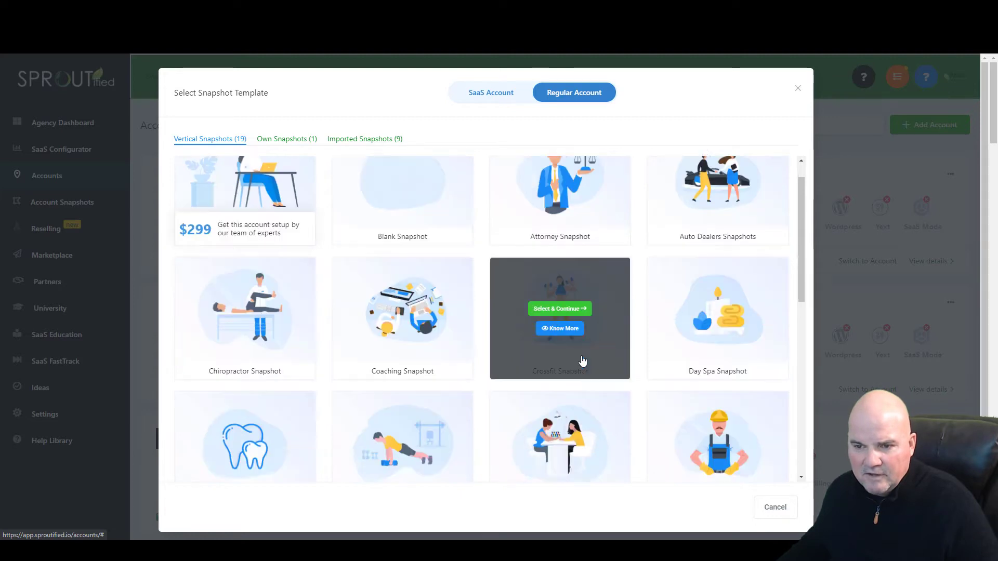
scroll(582, 360, down, 5)
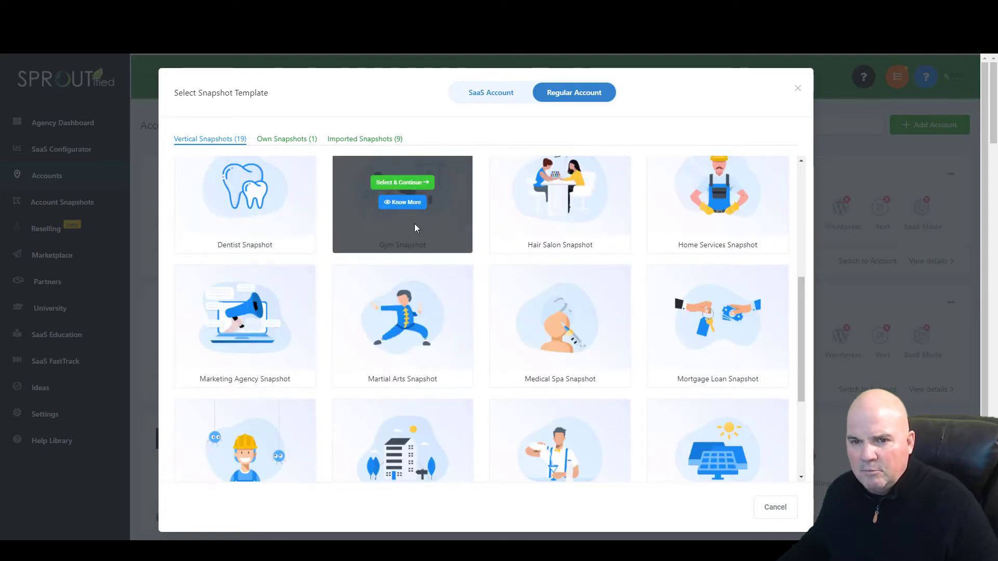
- Choose the Gym Snapshot with manual entry and fill in the owner's first name, last name and e-mail
click(405, 183)
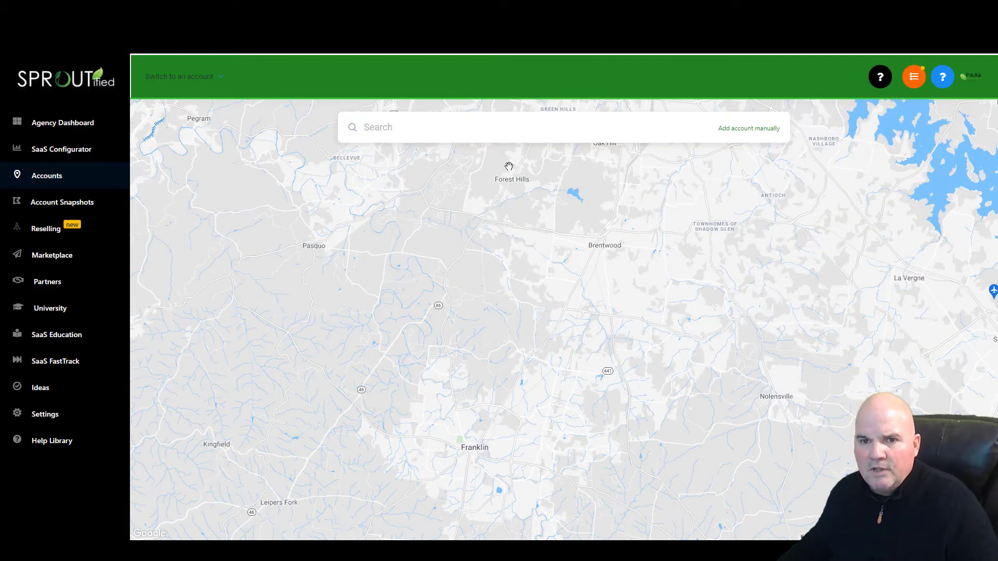
click(758, 130)
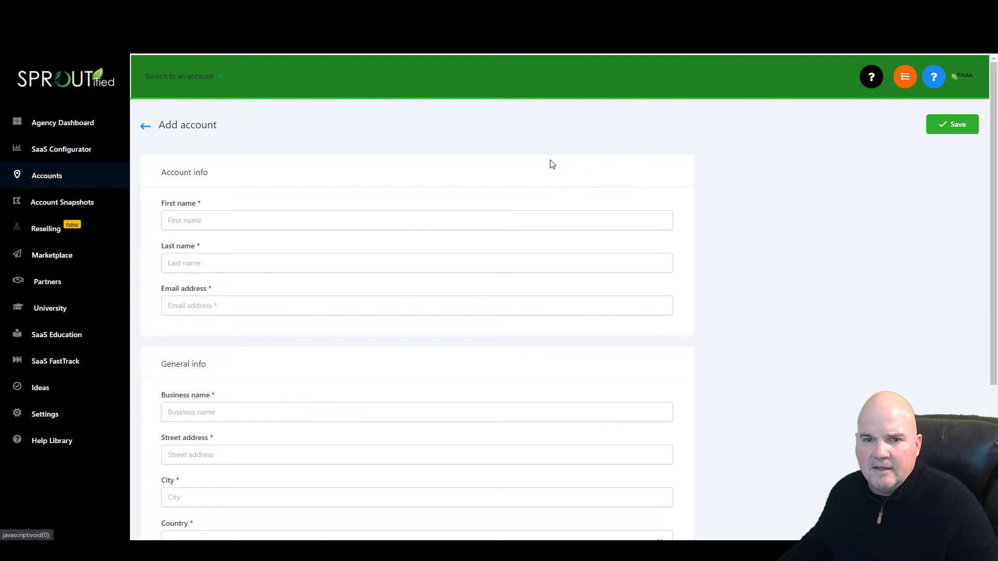
click(212, 216)
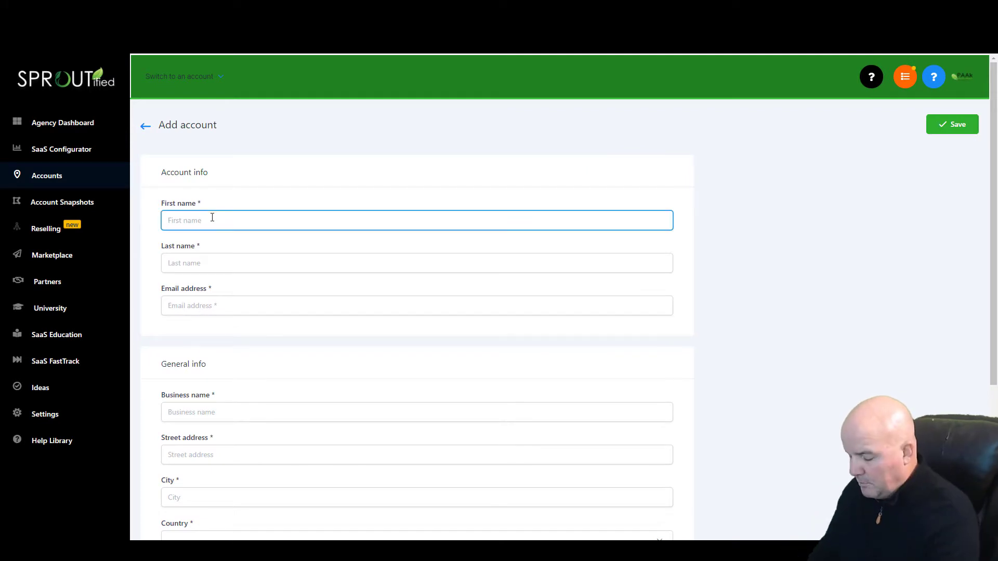
key(Tab)
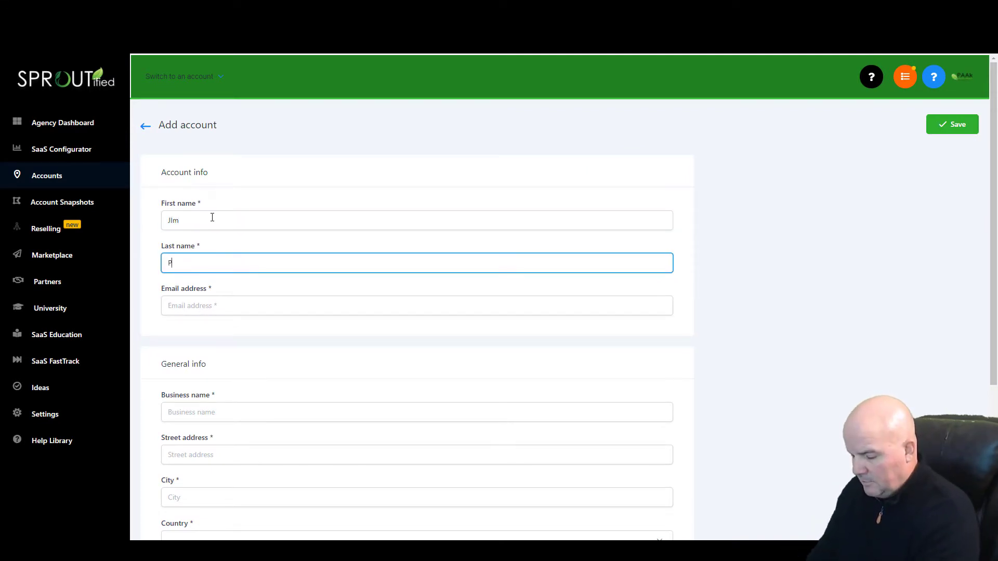
click(193, 310)
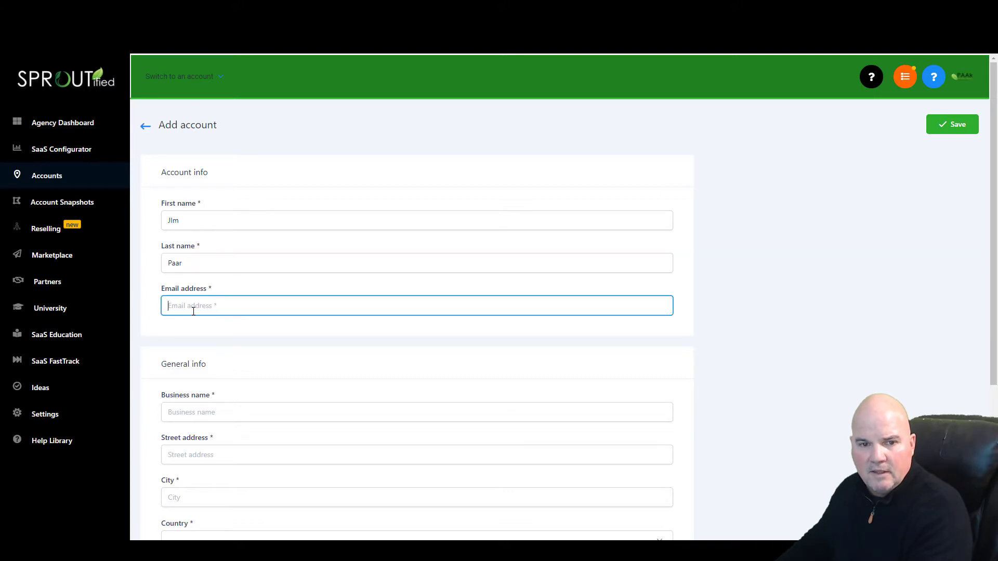
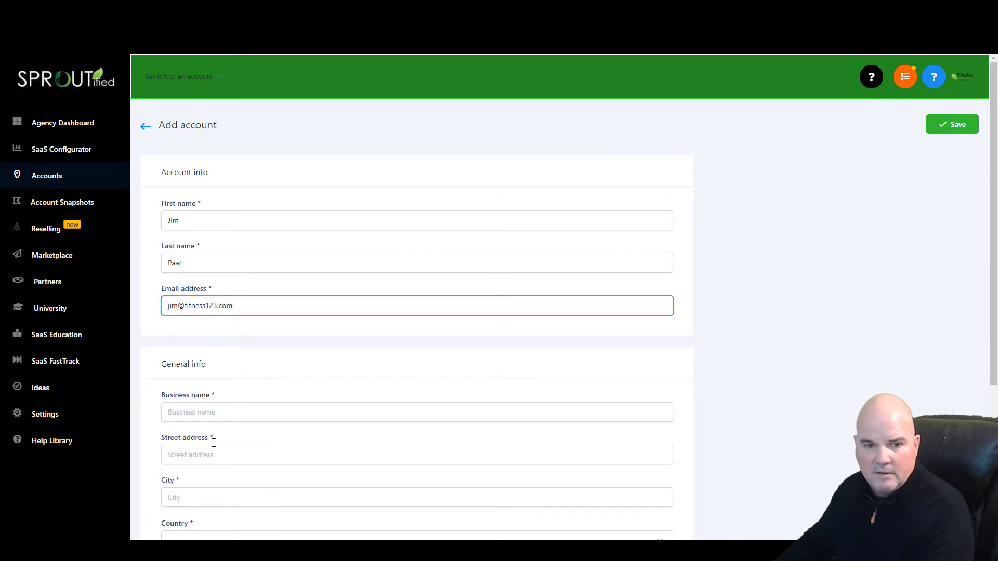
- Enter business name 'Fitness 123', its street address, and city Nashville
click(211, 412)
text(Fi)
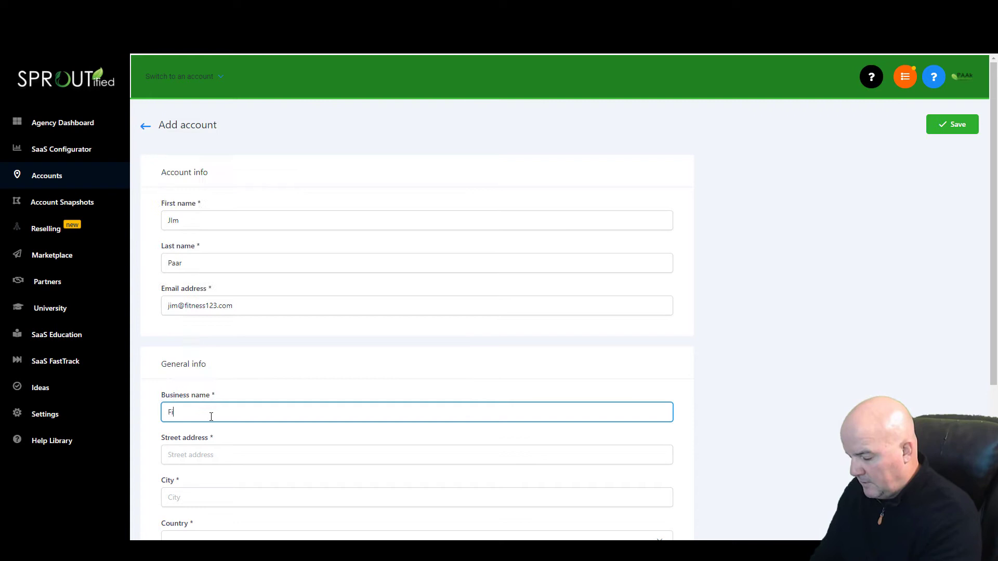
text(tness )
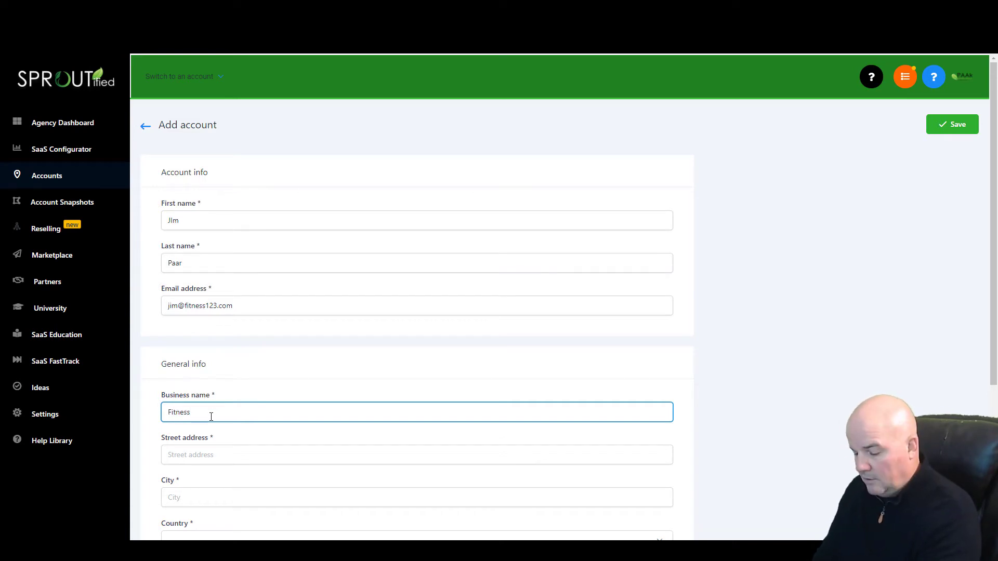
text(123)
click(175, 455)
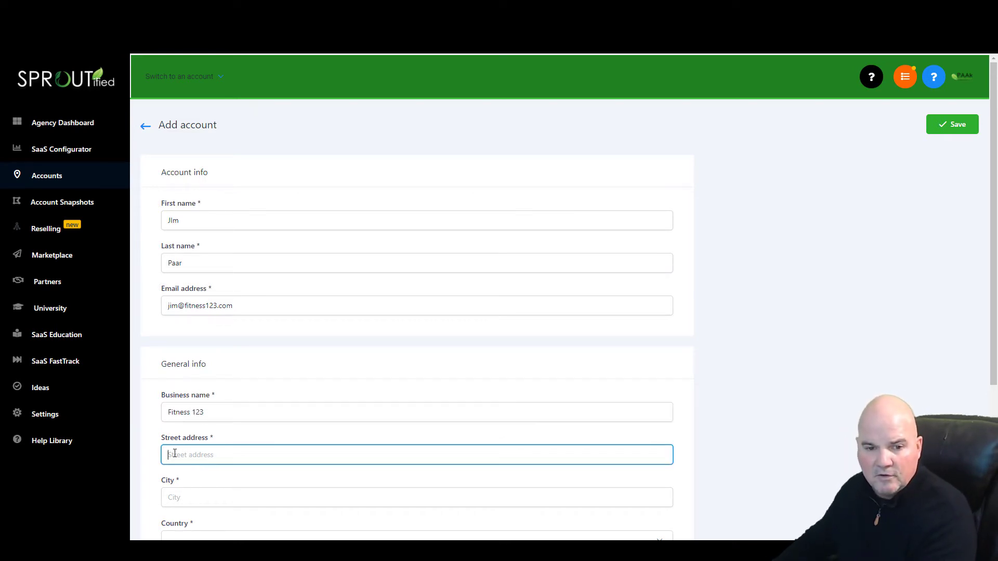
text(123 easy st)
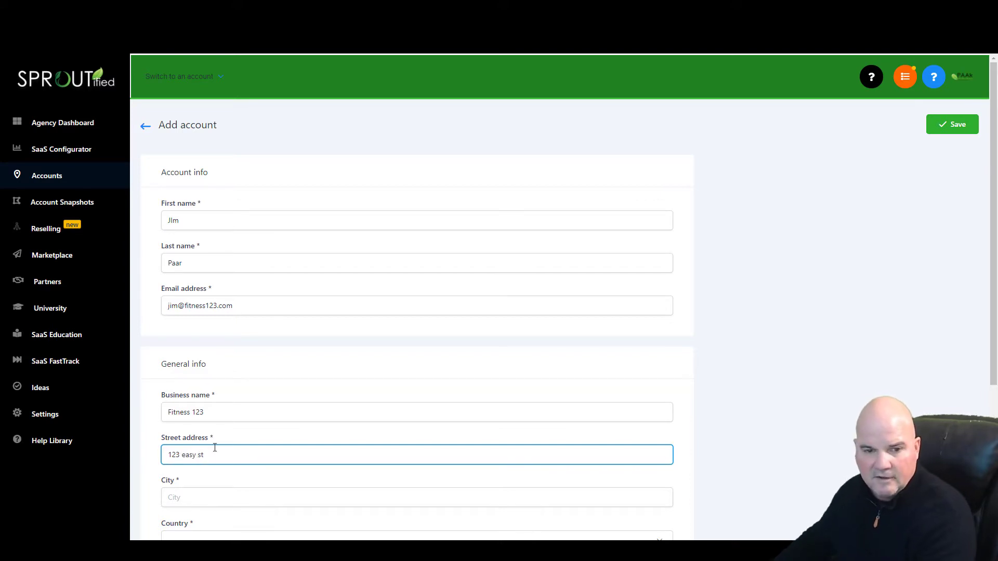
scroll(244, 438, down, 4)
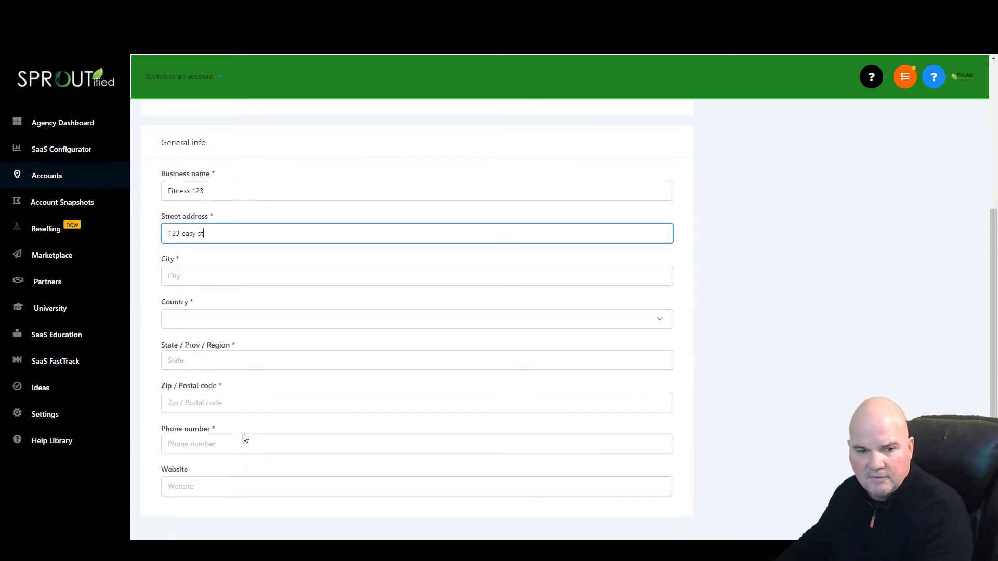
click(199, 281)
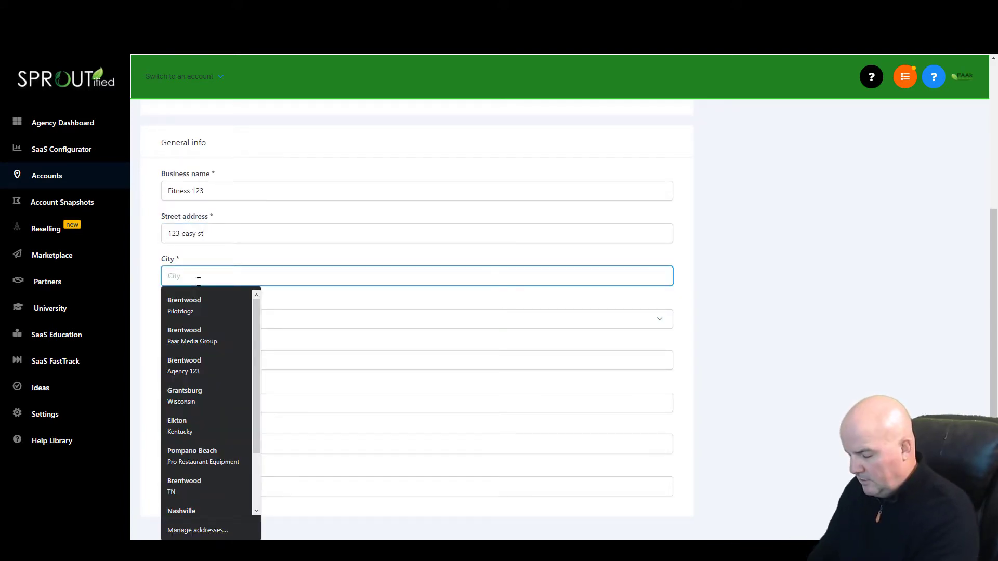
text(Nashville)
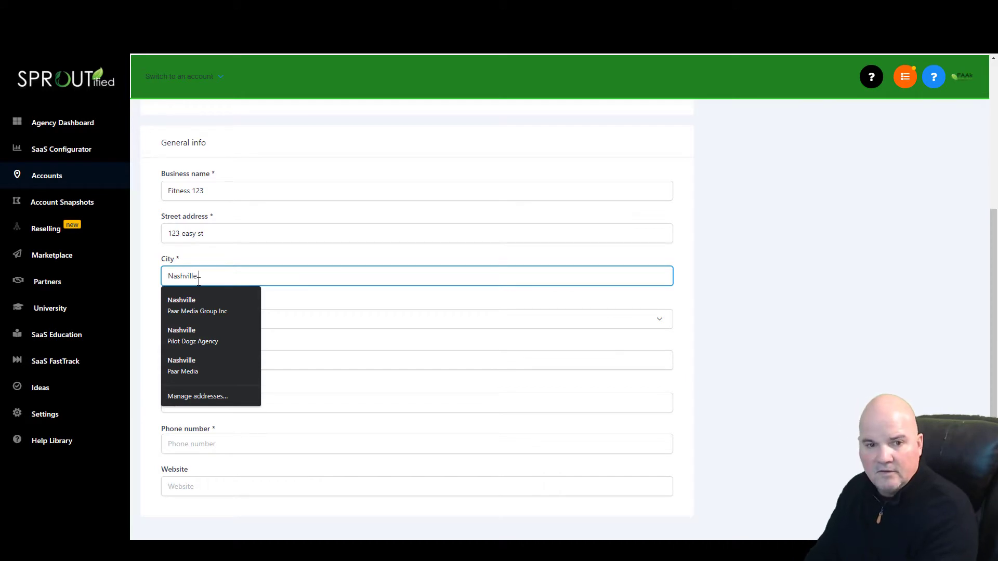
key(Tab)
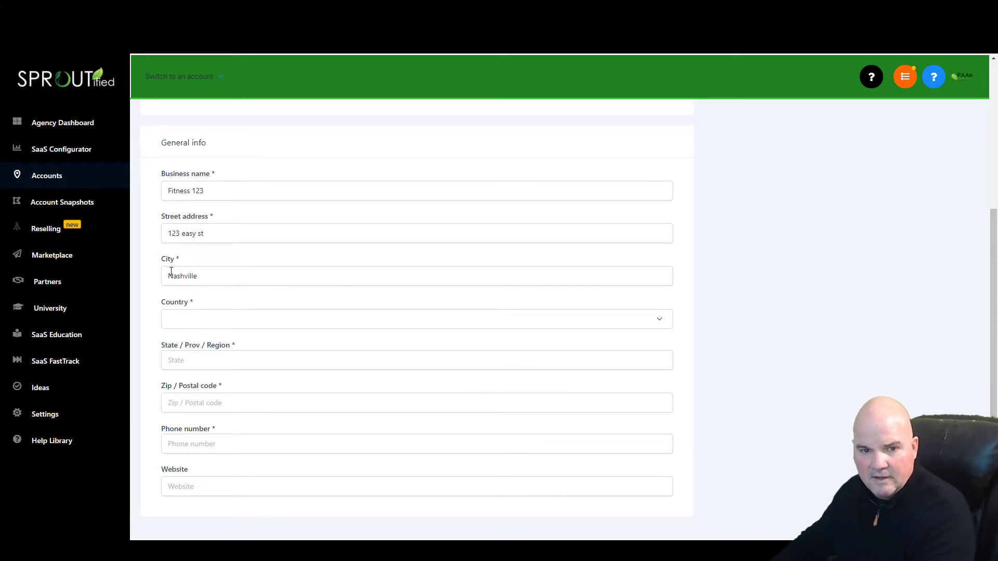
- Set country United States and state Tennessee, then enter the business zip code and phone number
click(187, 329)
scroll(229, 265, down, 20)
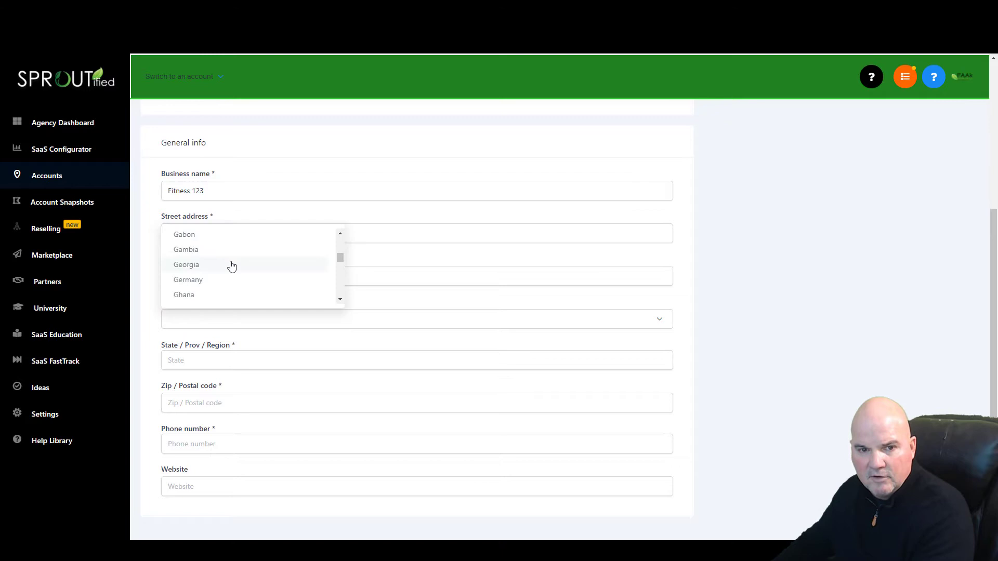
scroll(246, 272, down, 20)
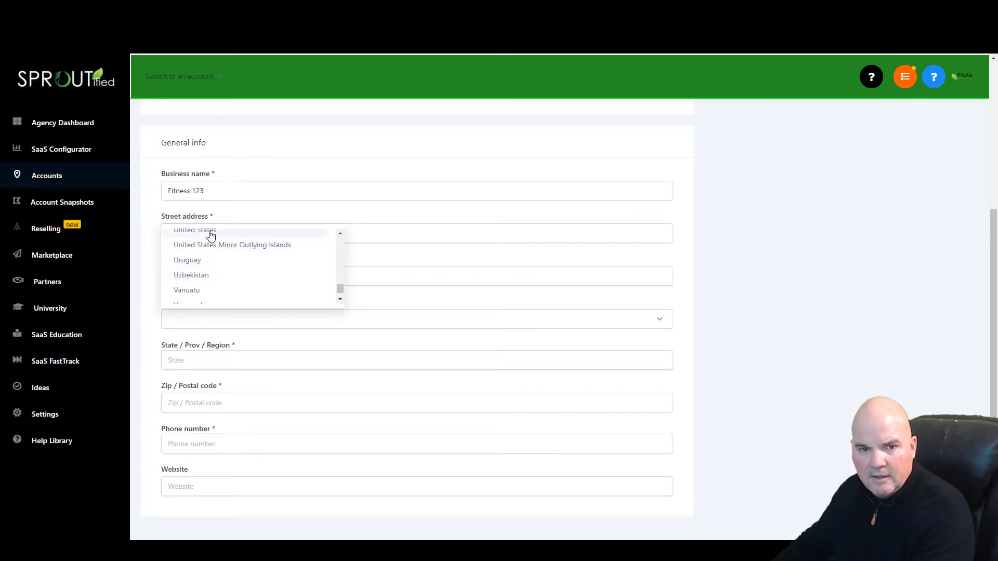
click(208, 231)
click(191, 363)
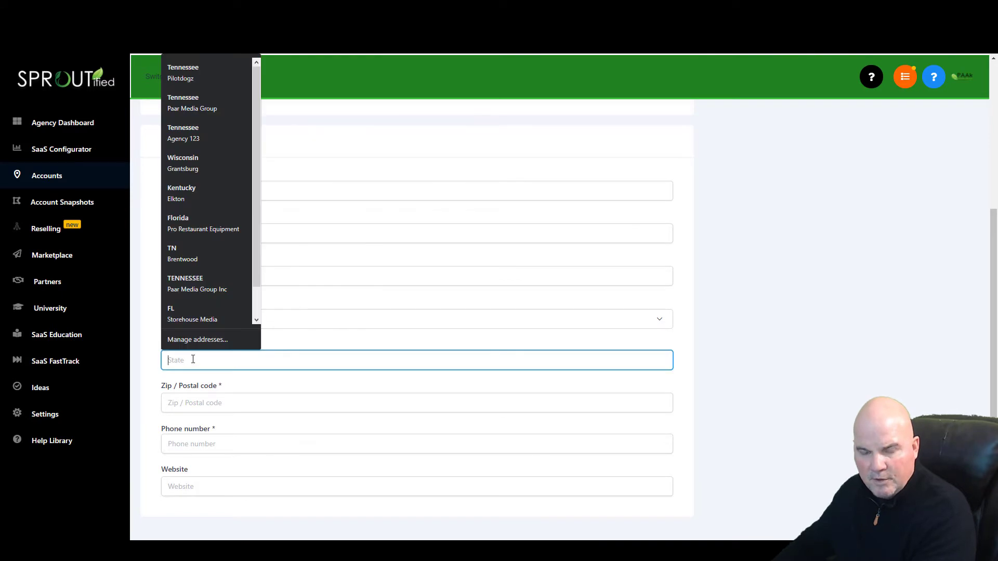
text(Tn)
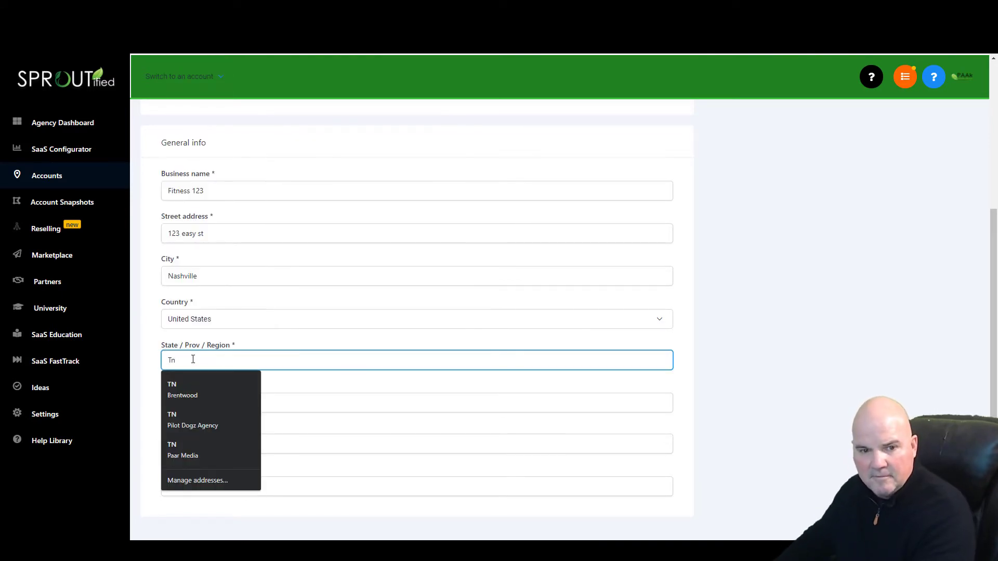
click(211, 391)
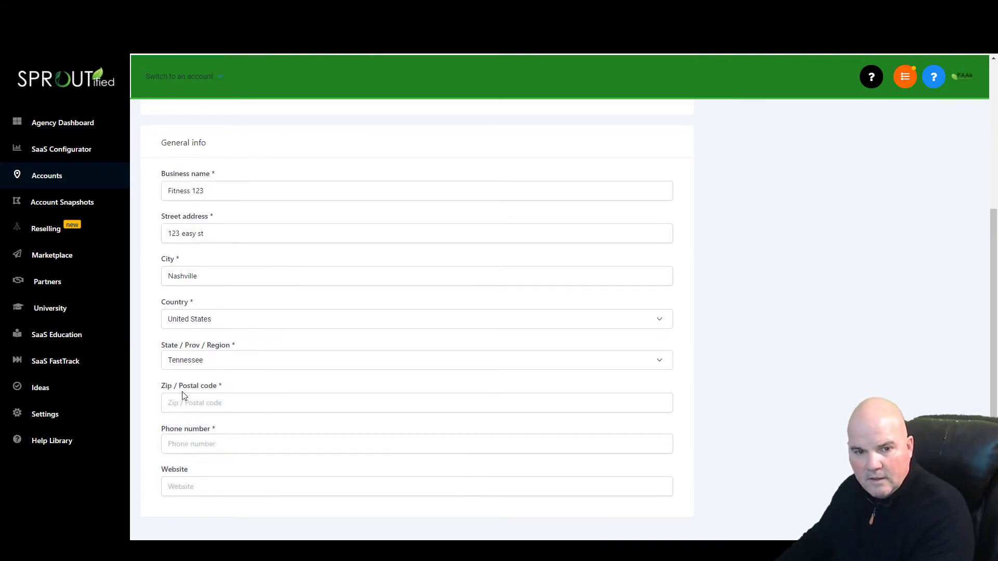
click(184, 404)
text(37215)
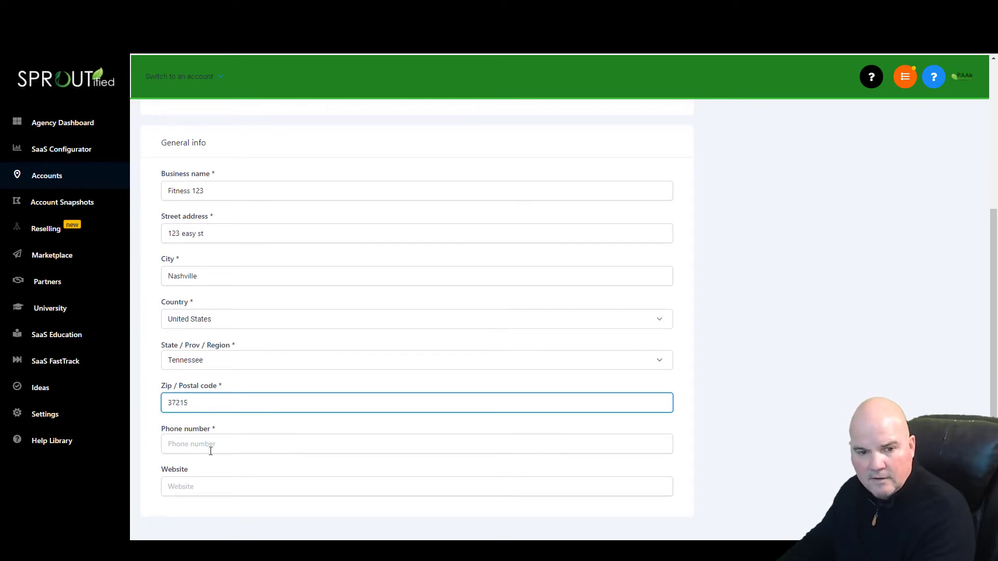
click(211, 451)
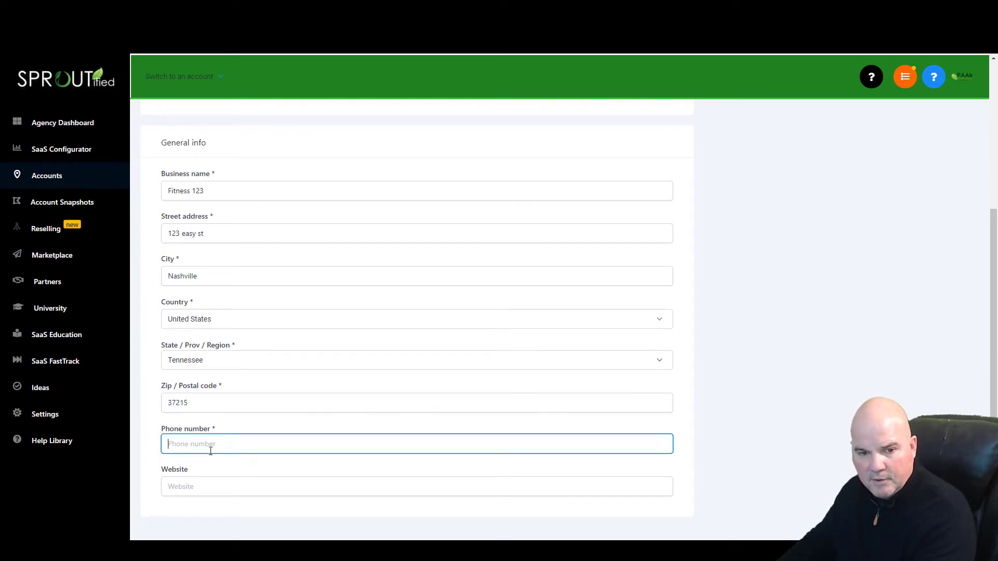
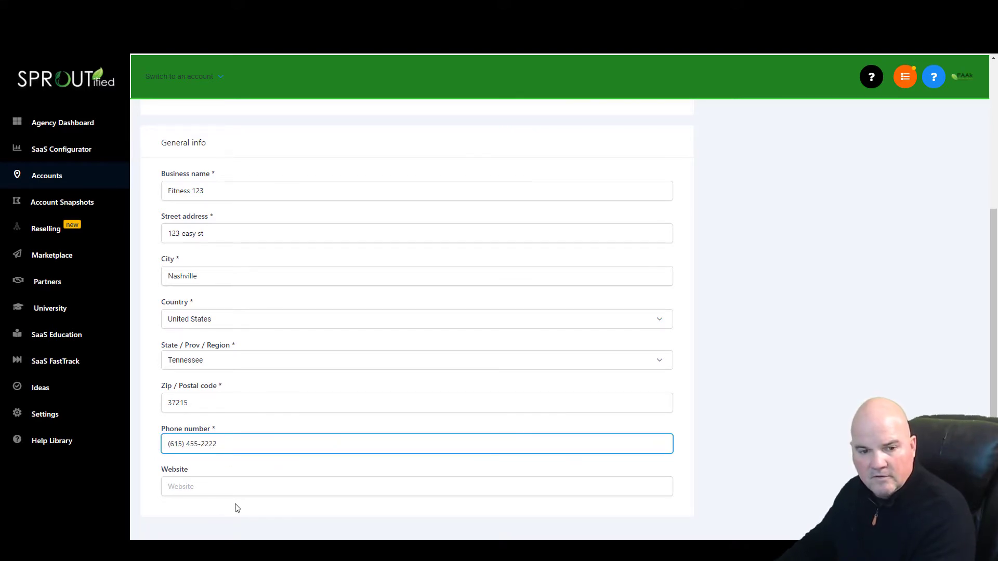
scroll(792, 189, up, 5)
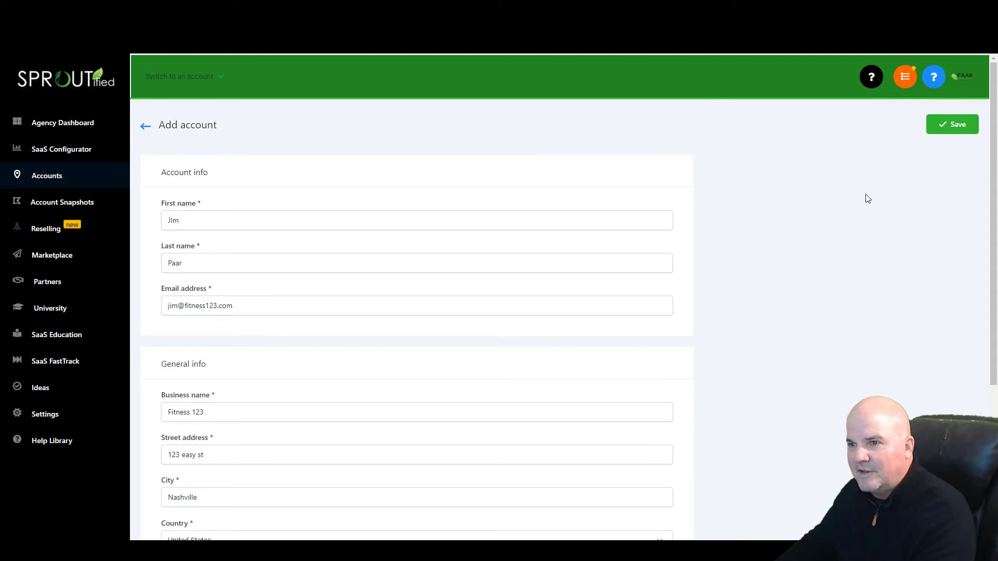
- Save the Fitness 123 account and switch into its sub-account
click(959, 127)
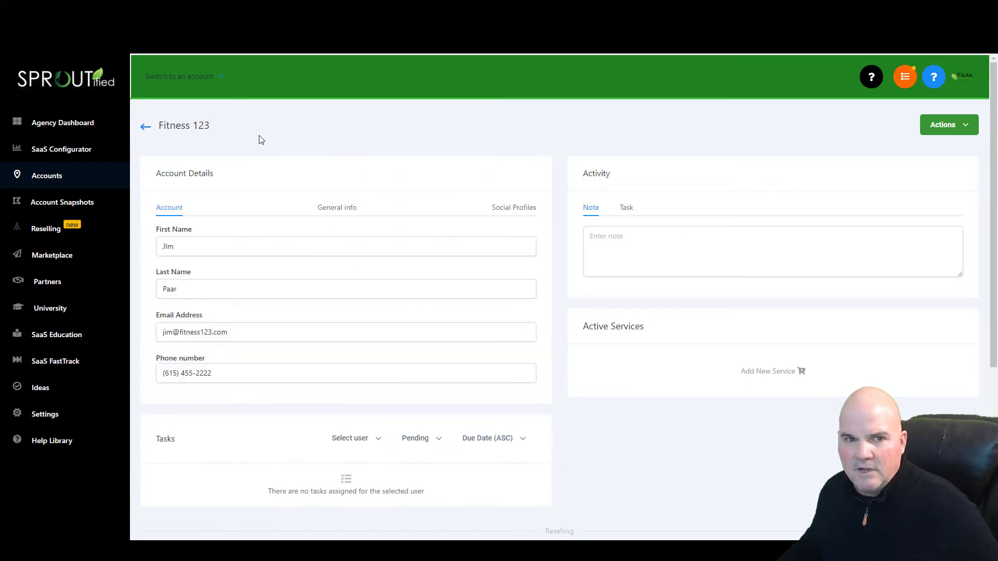
click(197, 79)
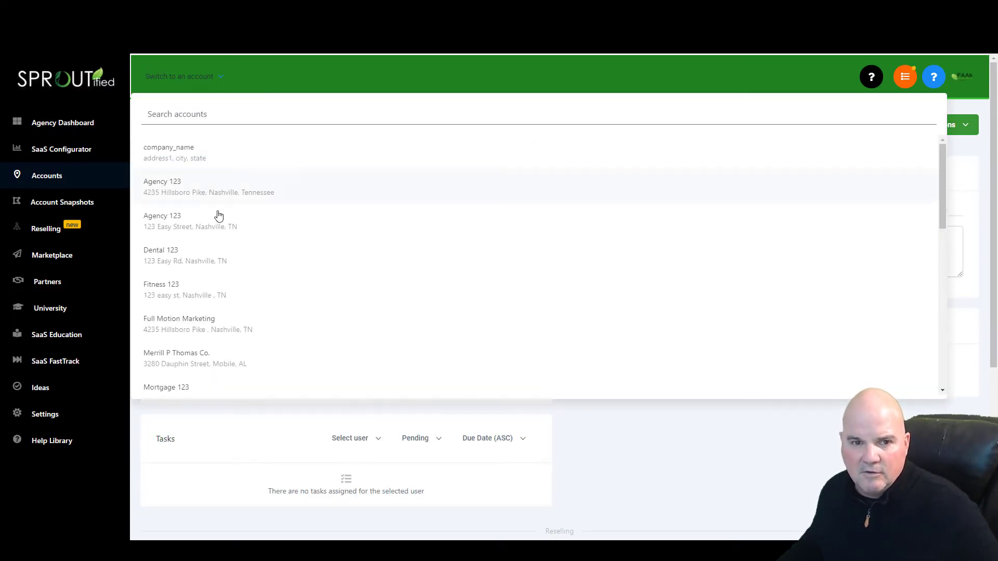
click(186, 304)
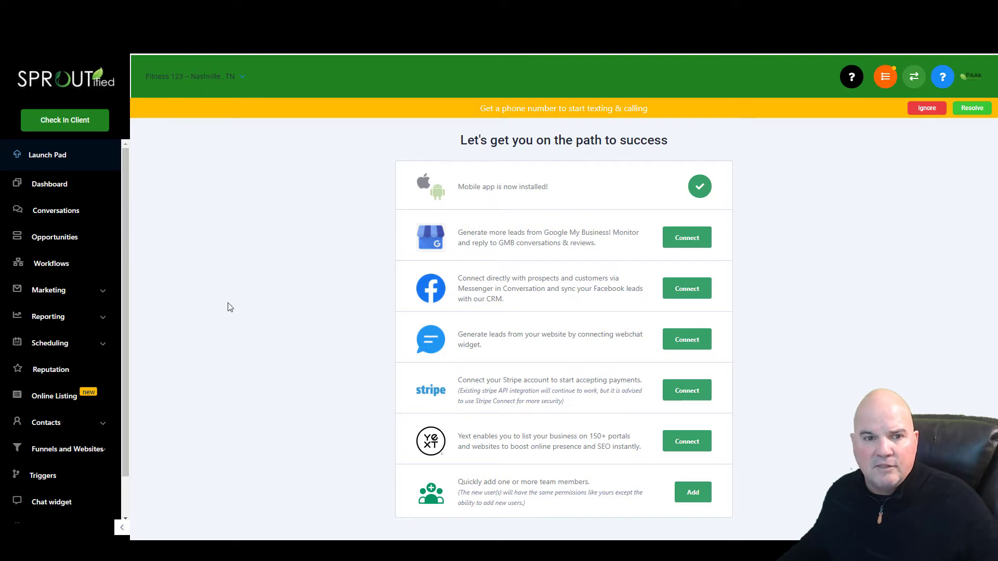
- Dismiss the phone-number banner, check the dashboard's funnel pipeline dropdown, then open the Opportunities board
click(935, 109)
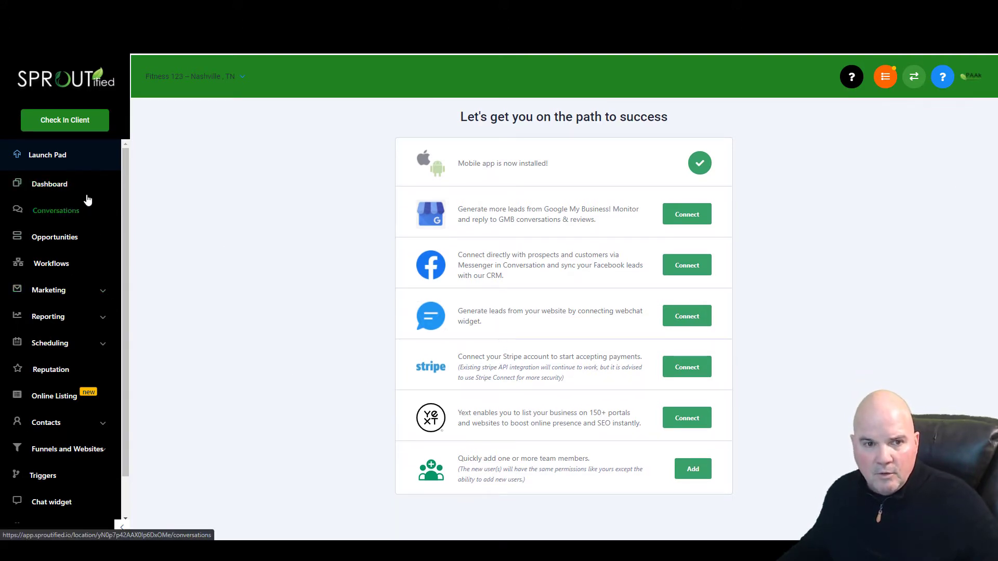
click(62, 191)
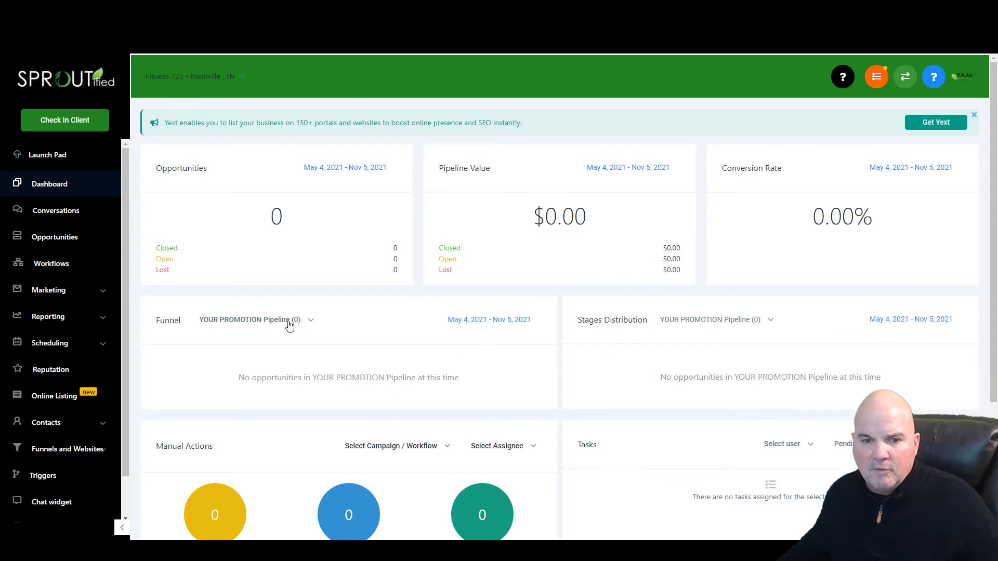
click(258, 324)
click(260, 325)
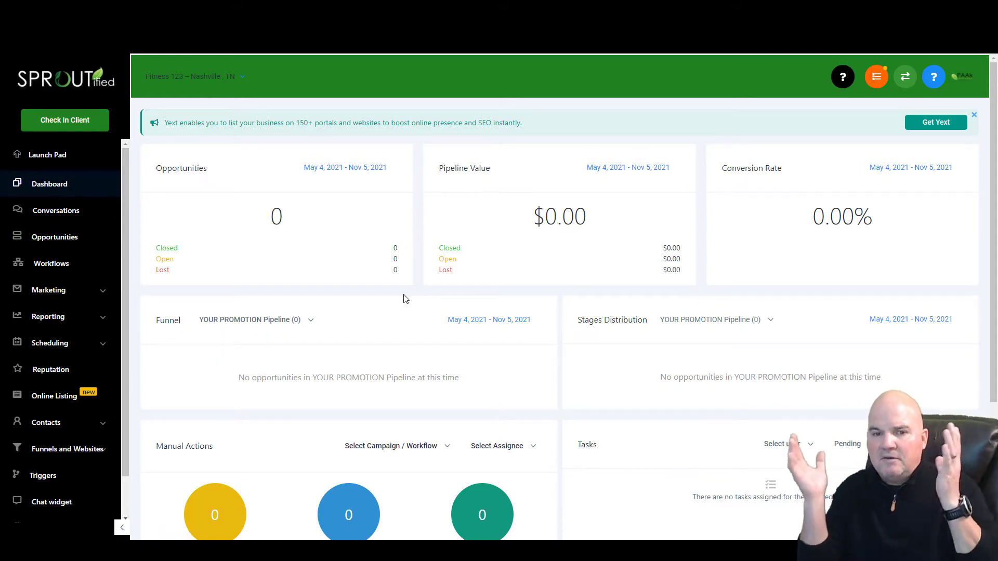
click(68, 232)
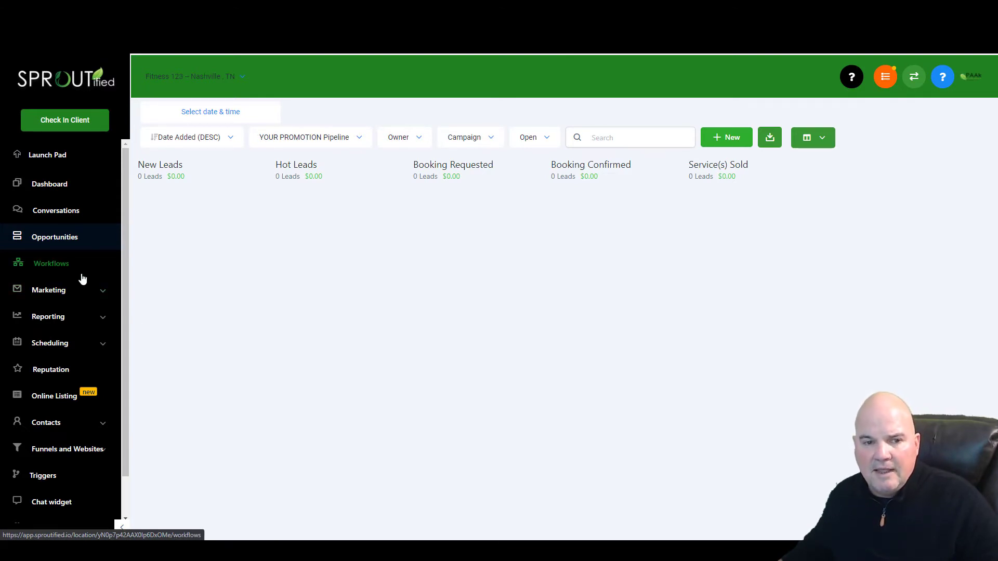
- Expand and collapse the Marketing menu, then expand Reporting to list Google Ads through Appointment Report
click(104, 296)
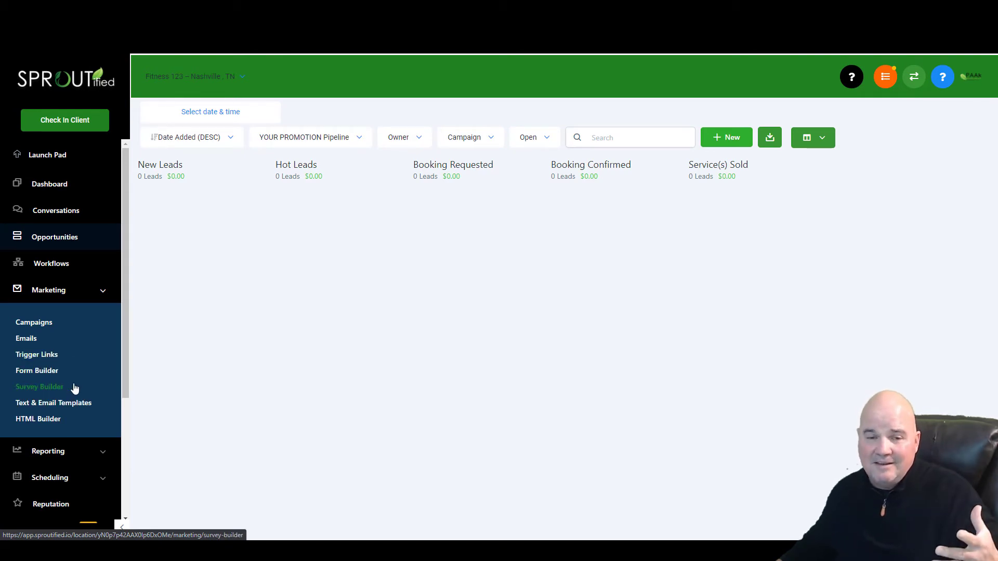
click(104, 295)
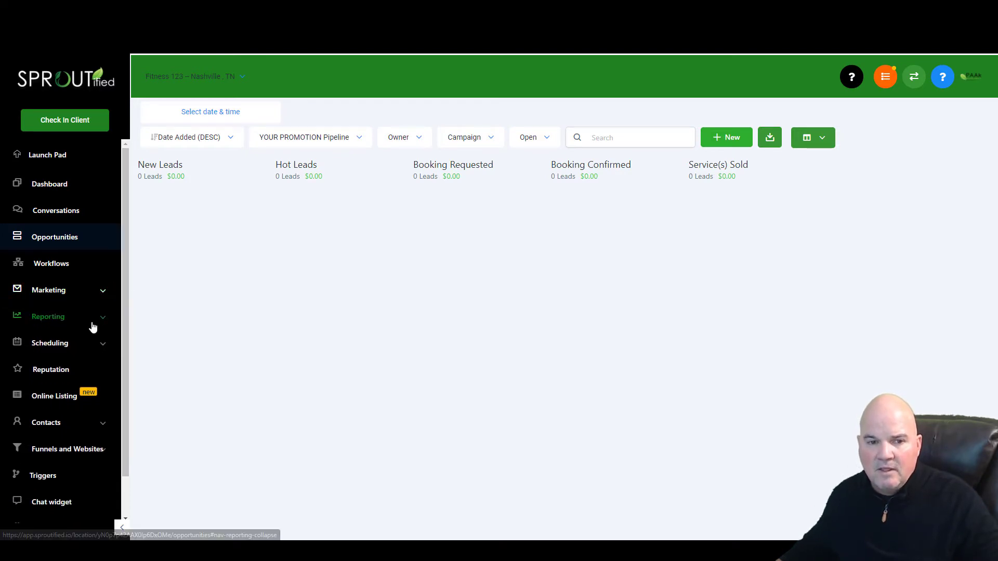
click(103, 317)
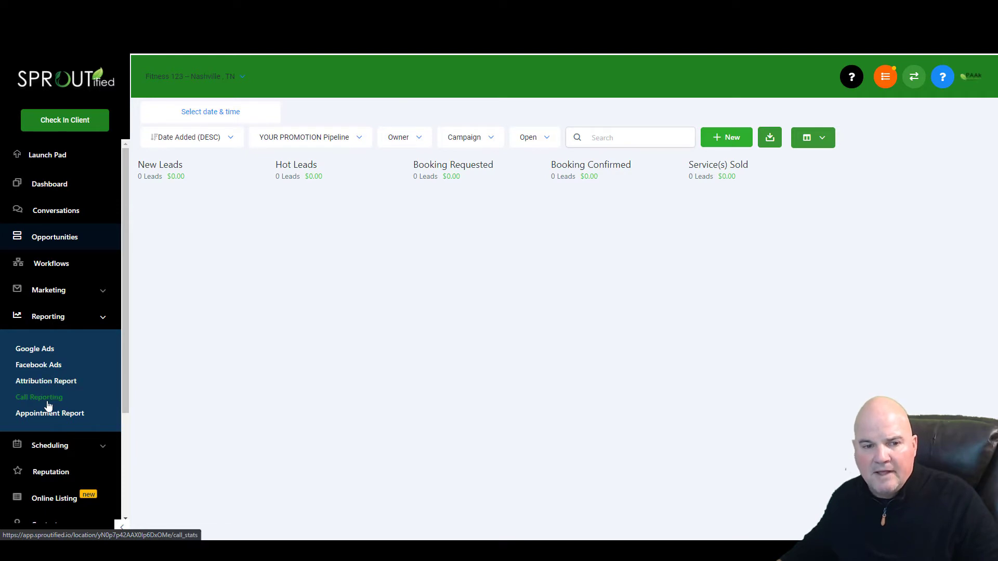
- Open the Facebook Ads report, view its AdSets, Ads and Demographics breakdowns, then expand Scheduling
click(50, 371)
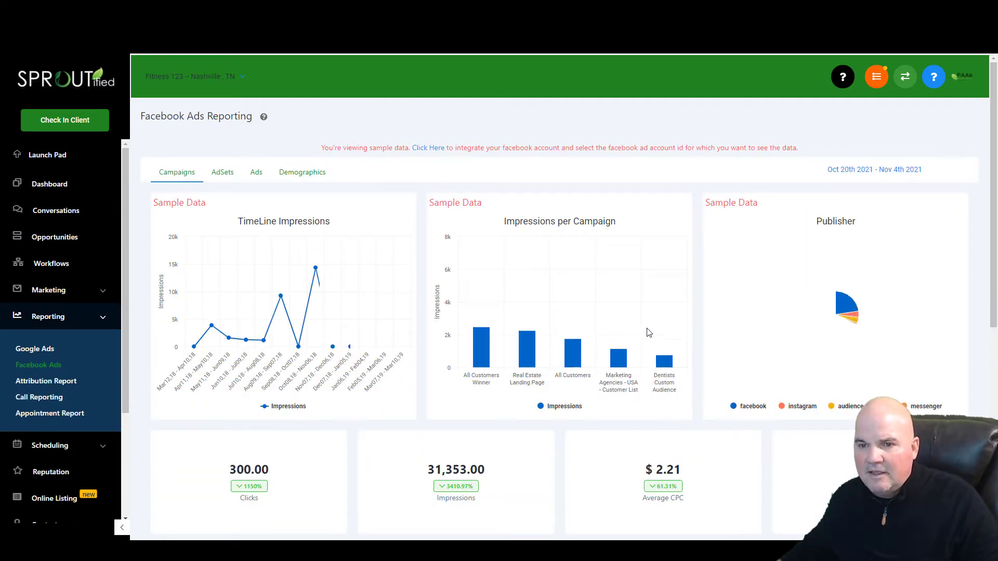
scroll(644, 335, down, 5)
scroll(641, 340, down, 2)
scroll(631, 380, up, 5)
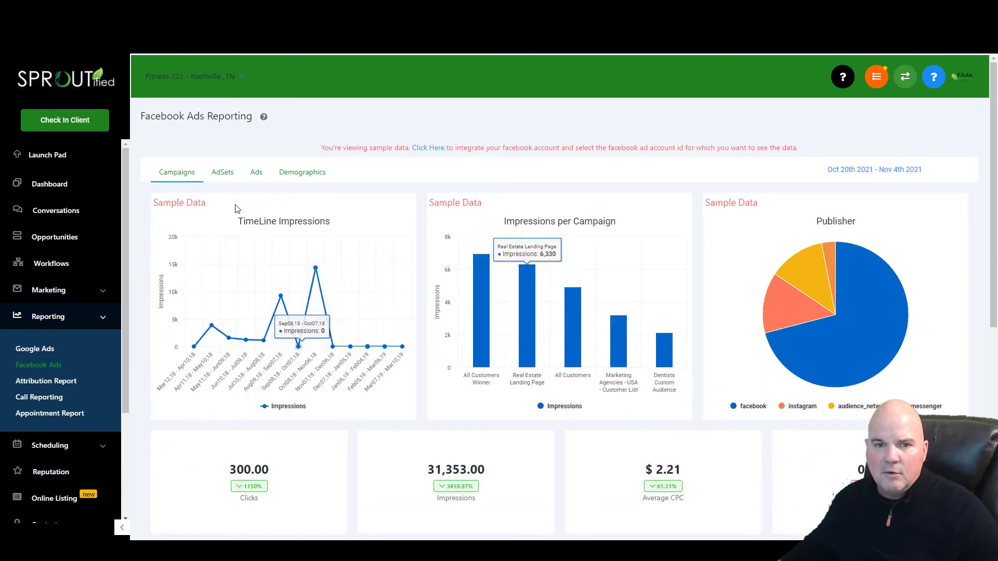
click(237, 181)
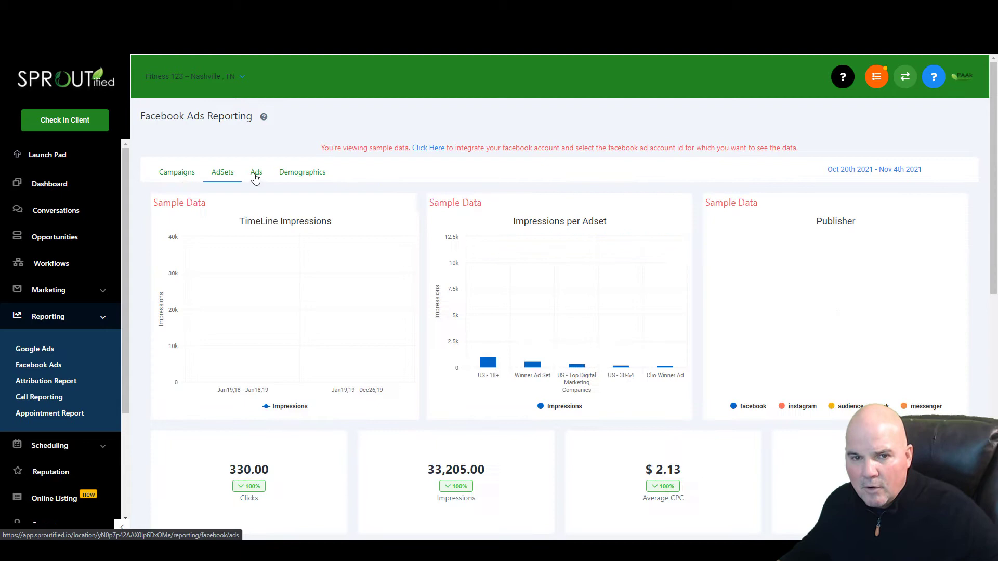
click(255, 174)
click(309, 182)
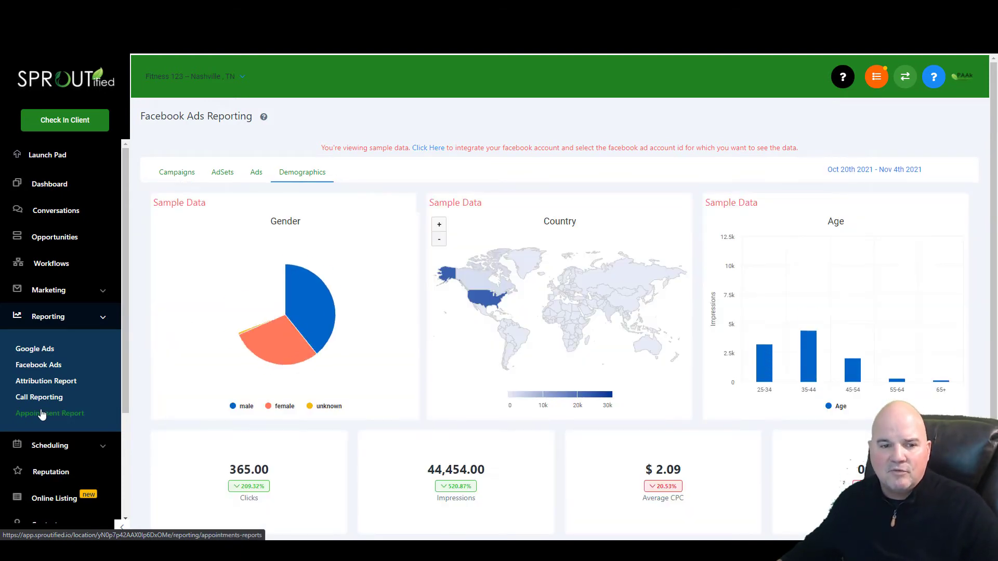
scroll(42, 414, down, 3)
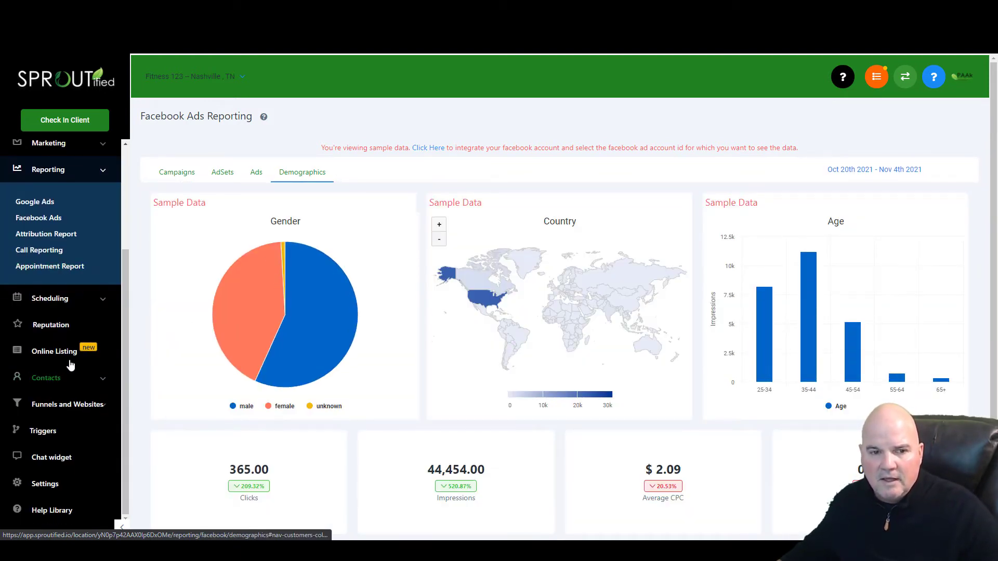
click(94, 300)
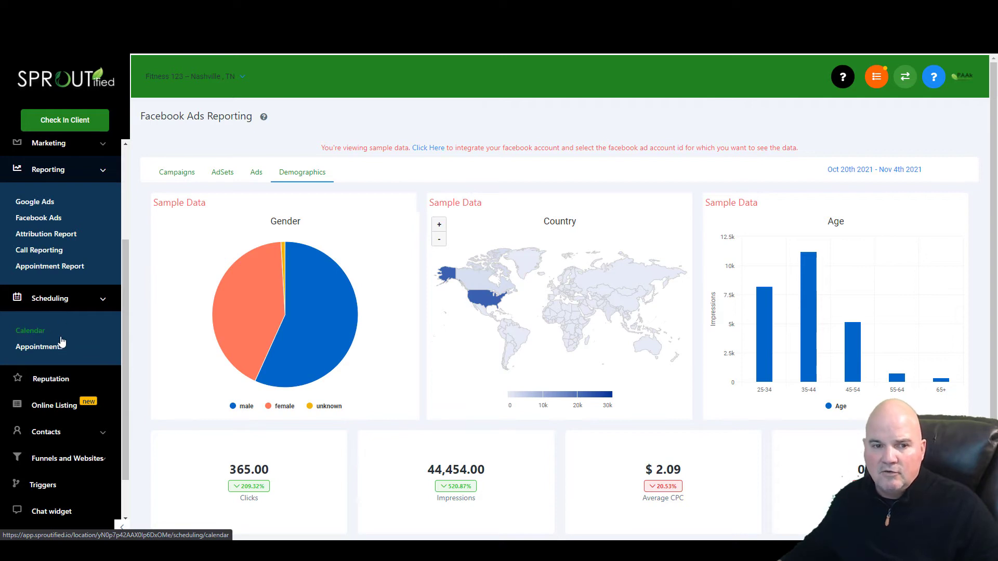
click(40, 333)
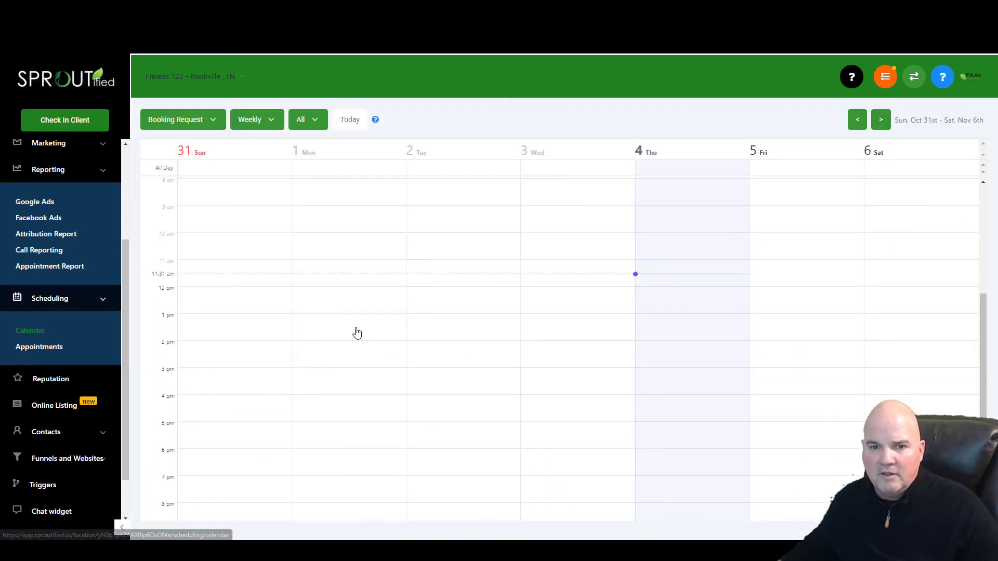
click(201, 124)
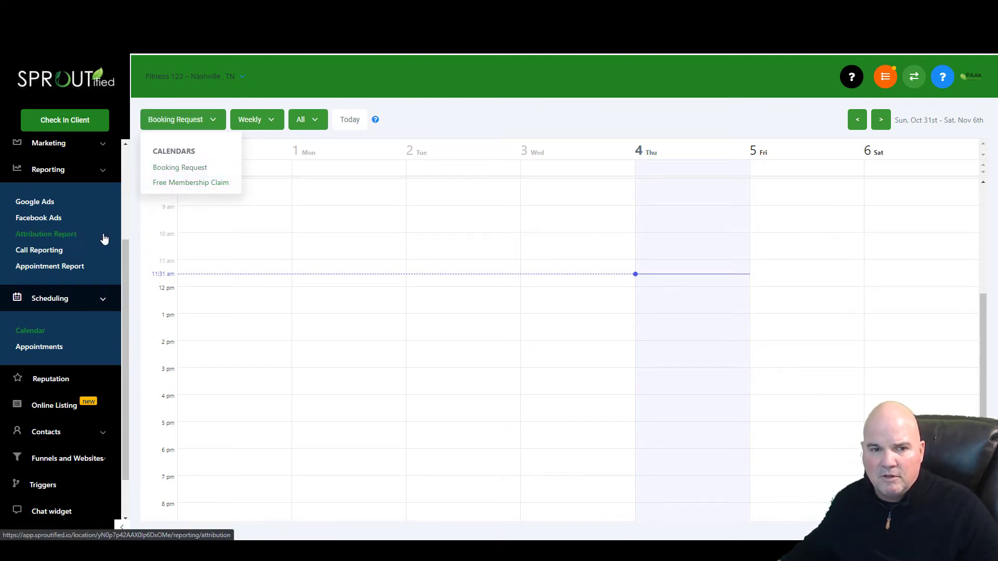
click(193, 126)
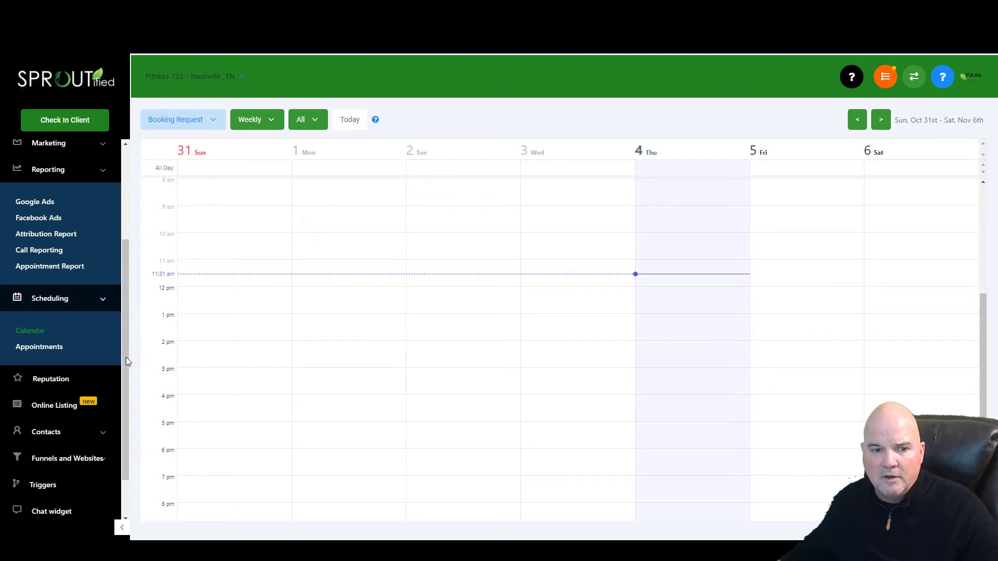
scroll(123, 360, down, 1)
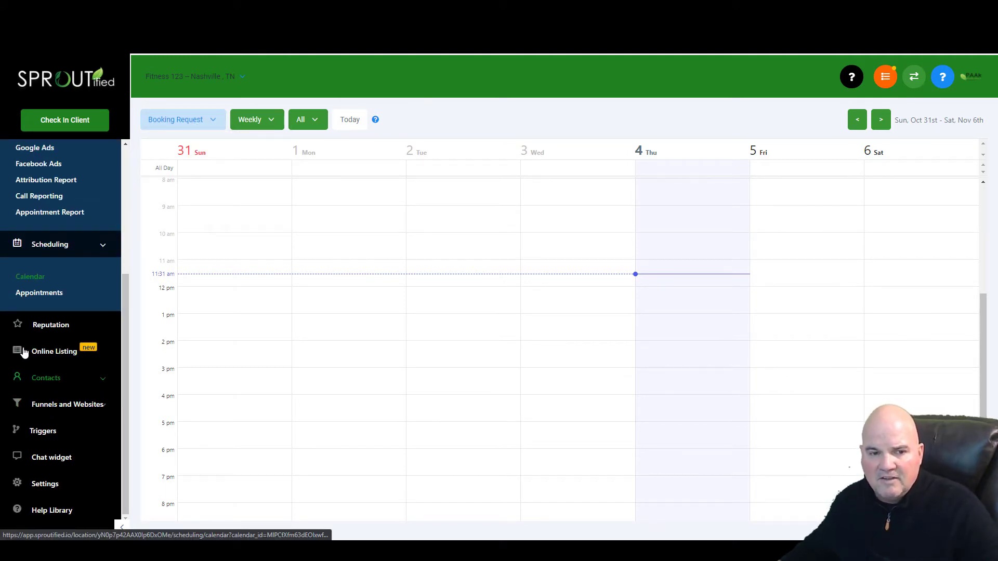
- Open the Reputation overview, open and dismiss the Send Review Request form, then expand Funnels and Websites
click(42, 323)
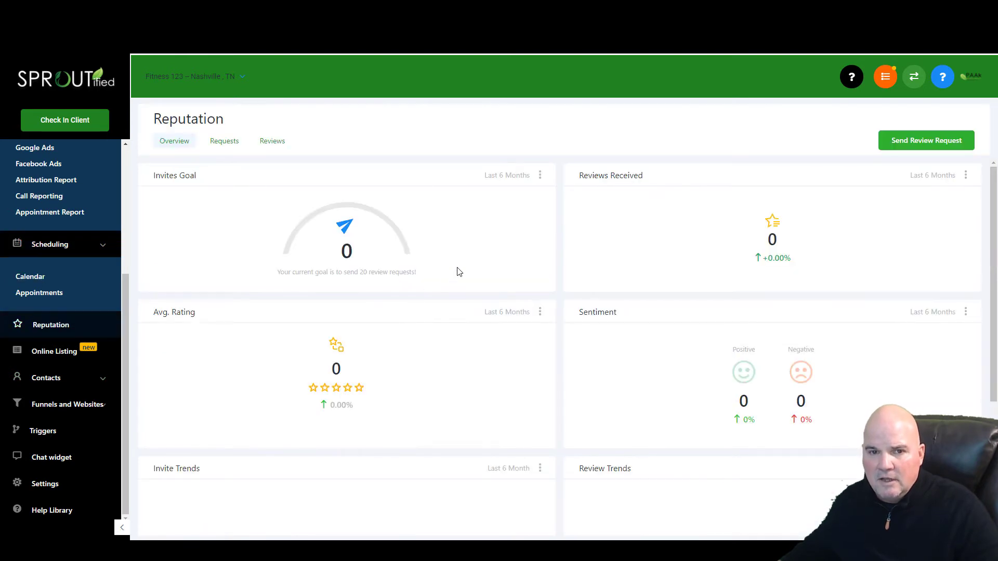
click(927, 140)
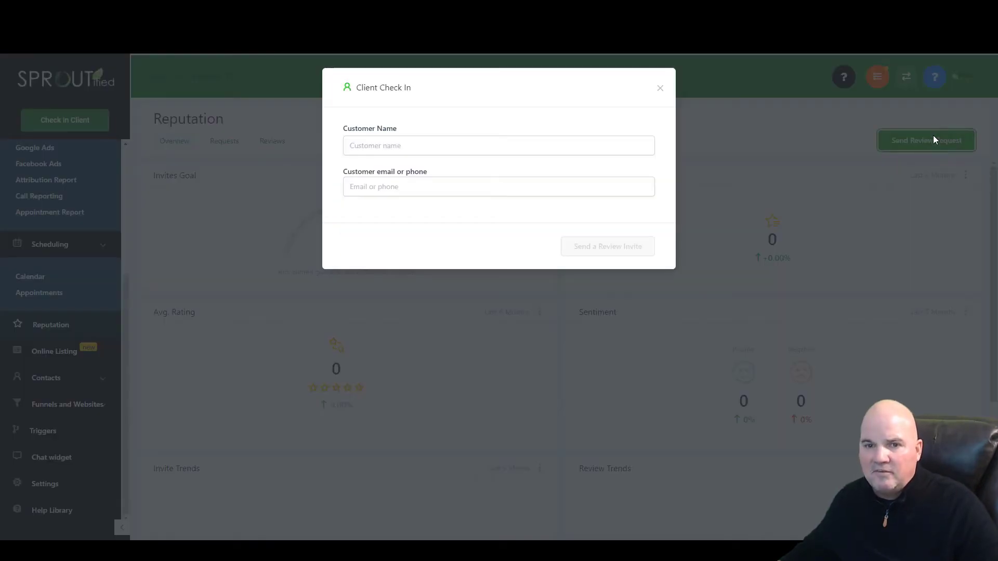
click(661, 90)
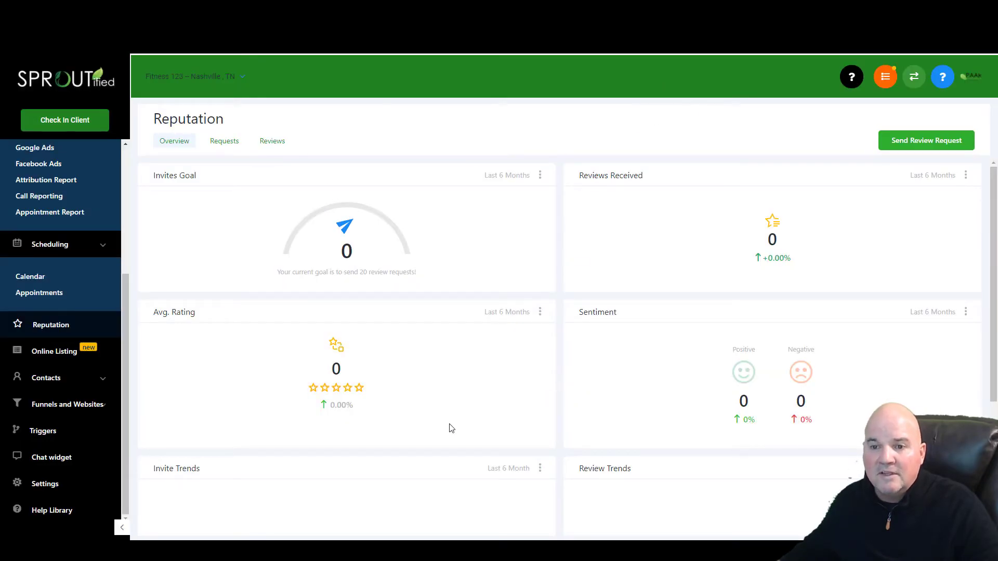
click(81, 406)
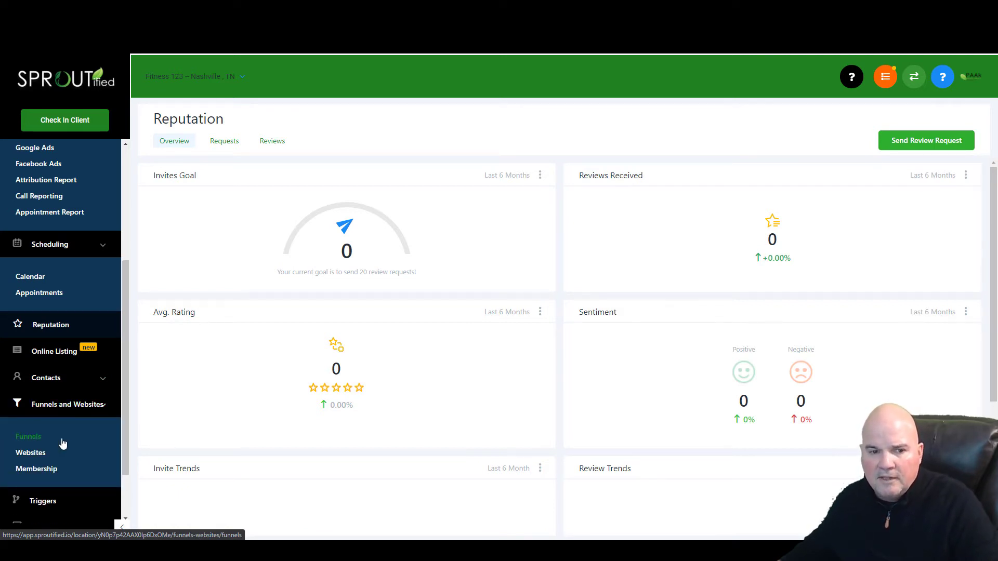
- Open the Free Week Gym Membership funnel preview and test its CLAIM YOUR FREE WEEK popup
click(34, 441)
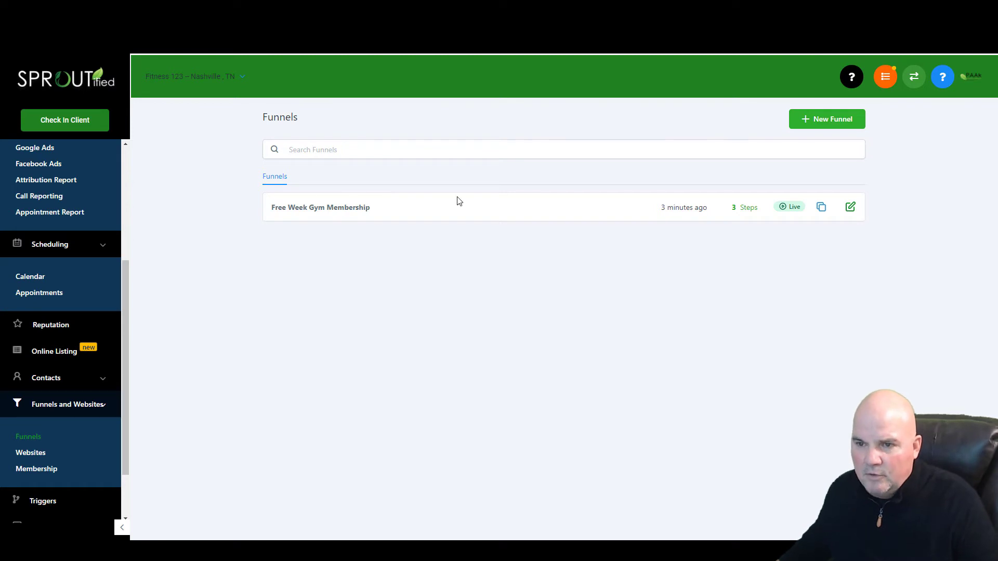
click(333, 209)
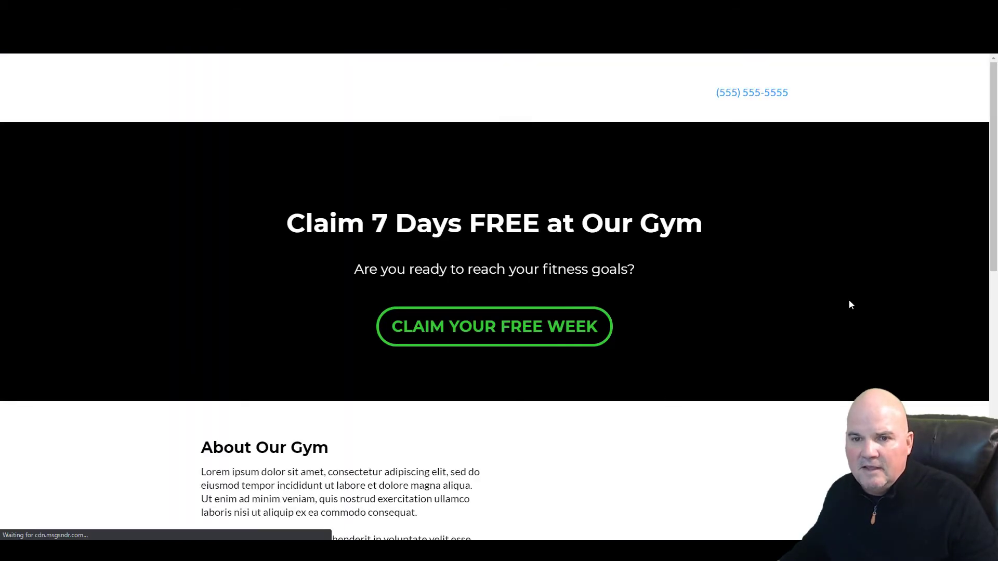
scroll(791, 340, down, 10)
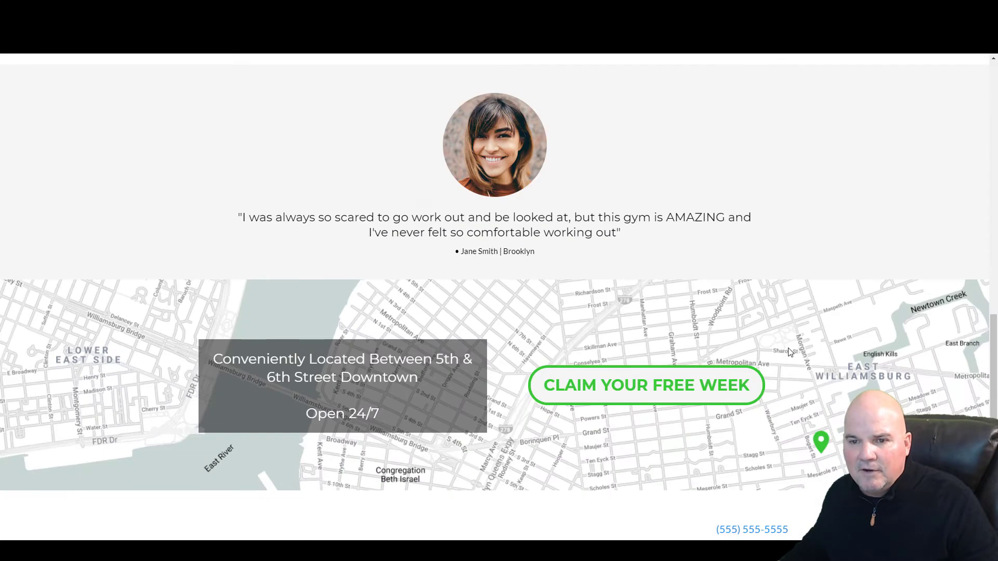
scroll(782, 359, up, 10)
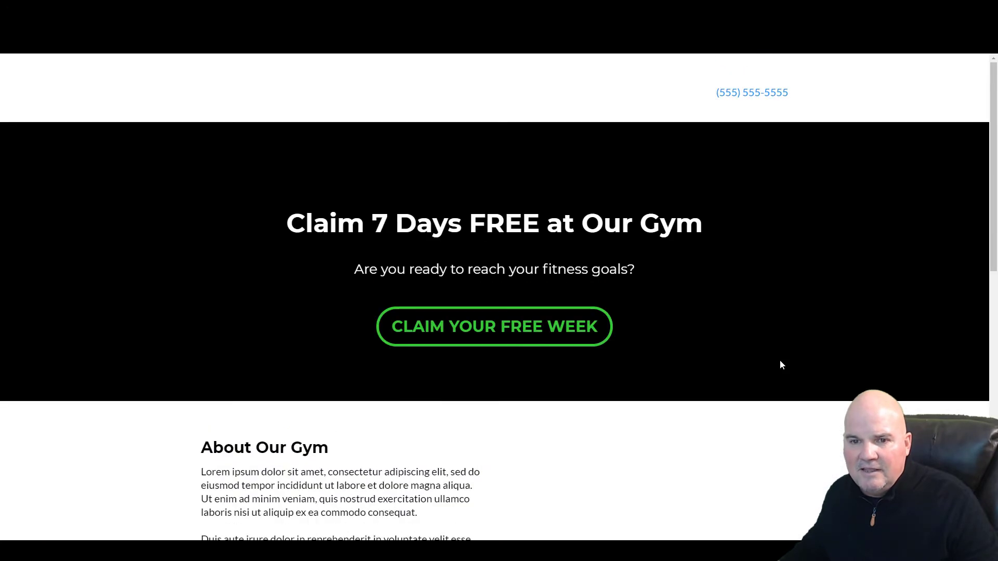
click(472, 322)
click(666, 112)
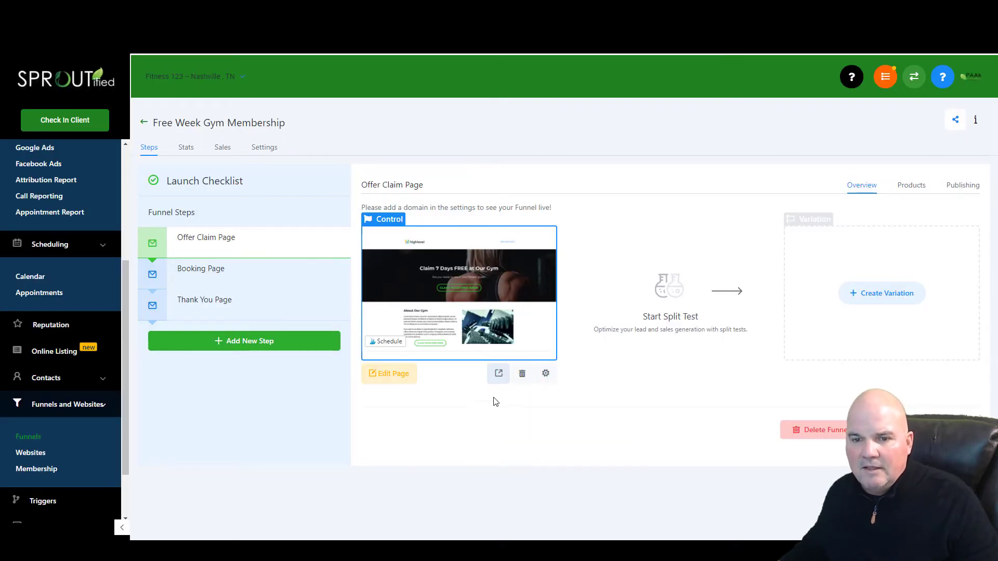
- Edit the Offer Claim page and choose a different picture for its header image
click(411, 390)
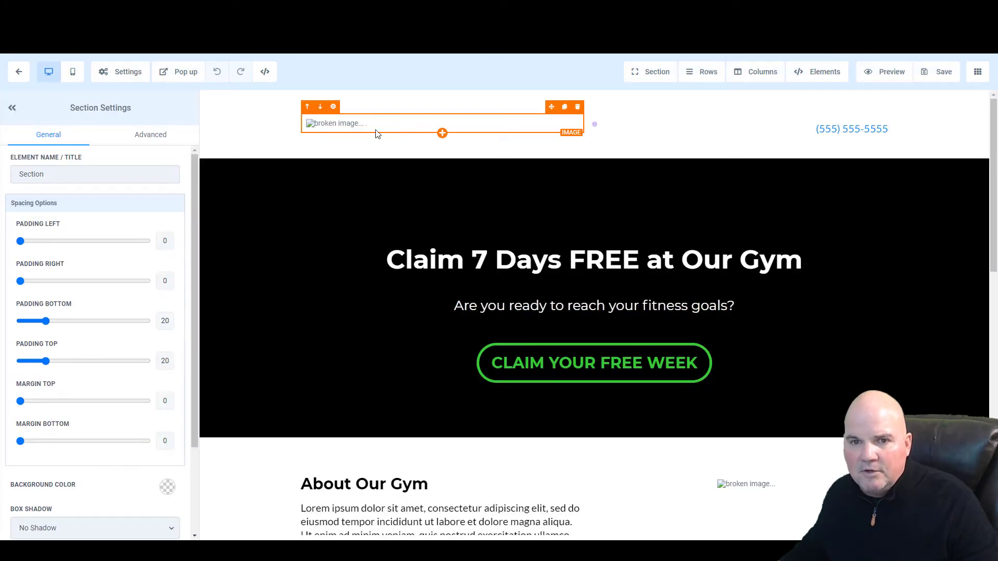
click(377, 134)
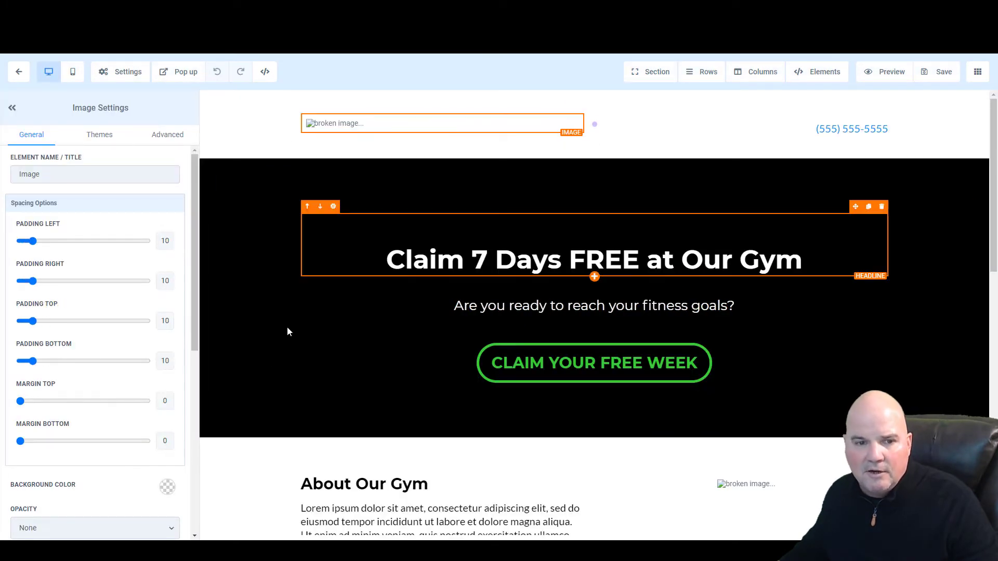
scroll(140, 462, down, 6)
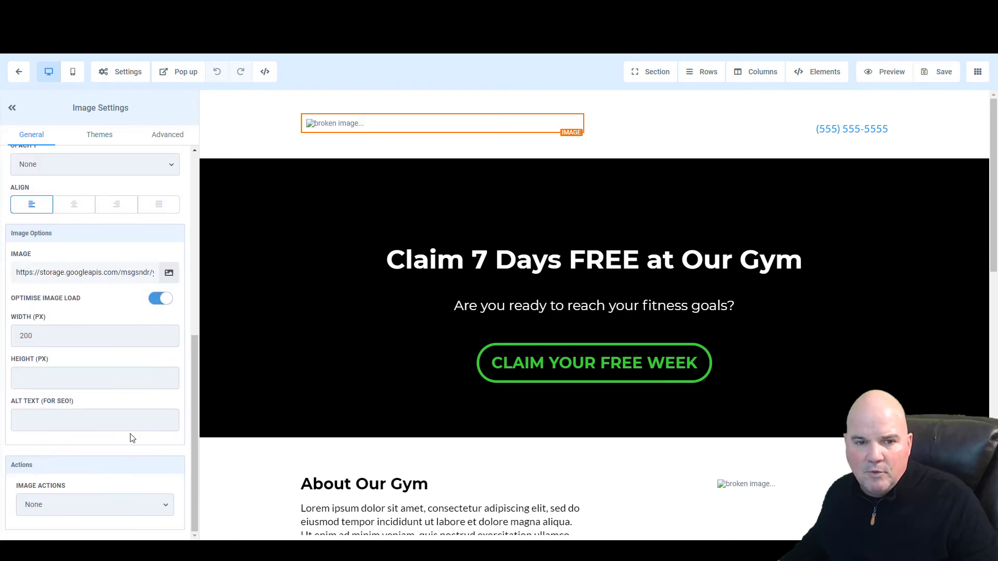
click(169, 273)
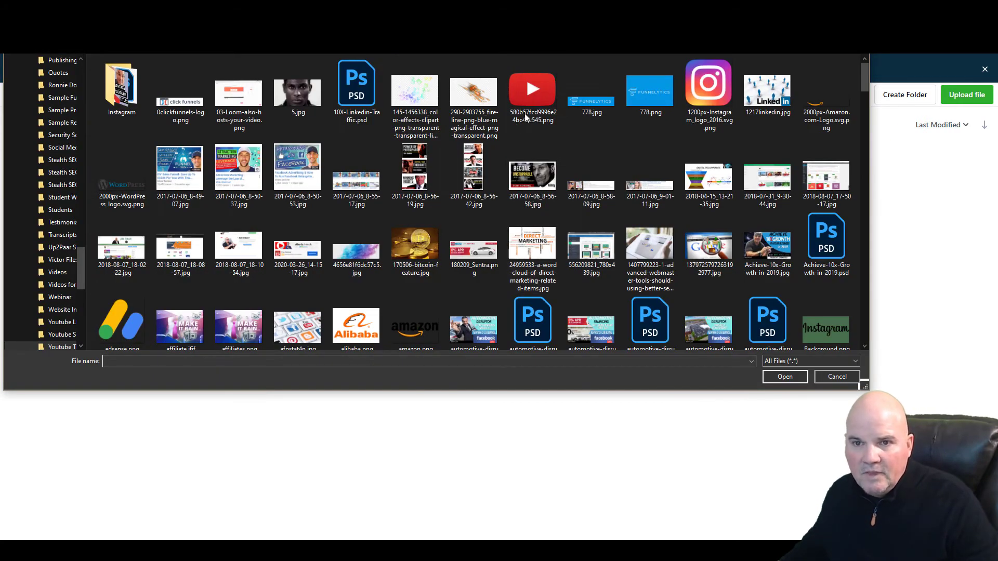
- Replace the header image with the uploaded YouTube logo PNG and shrink its width to 155 px
double_click(547, 103)
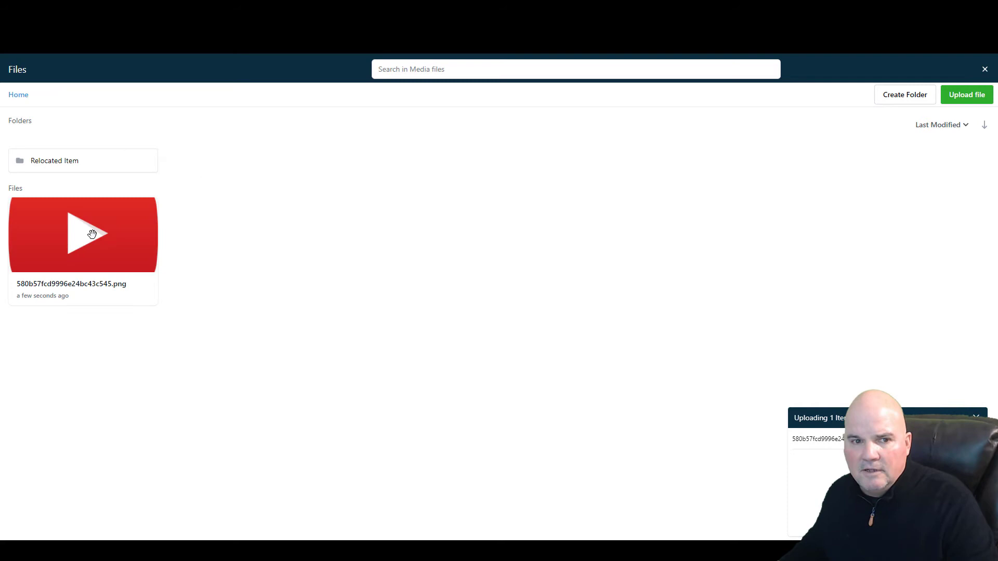
click(74, 233)
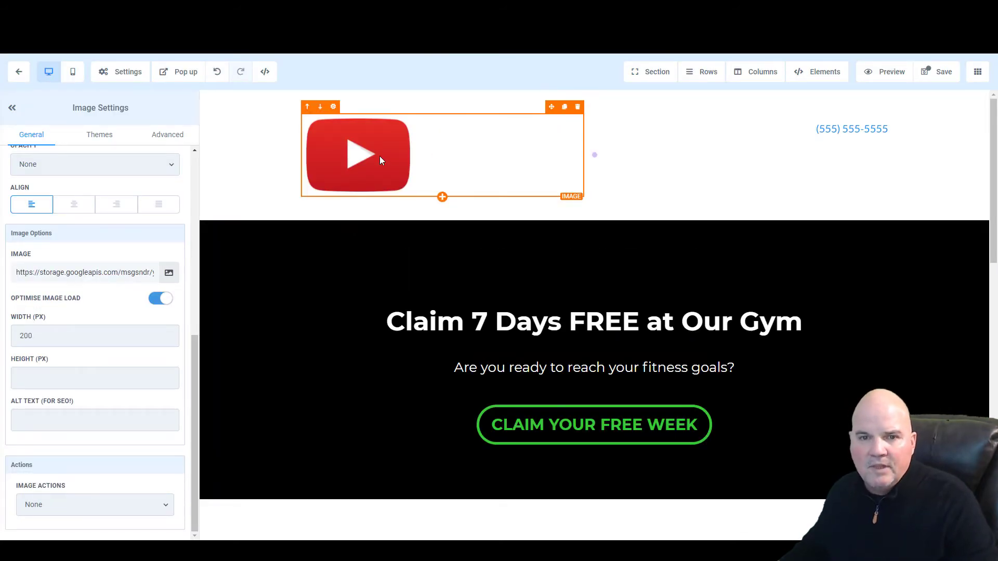
click(49, 335)
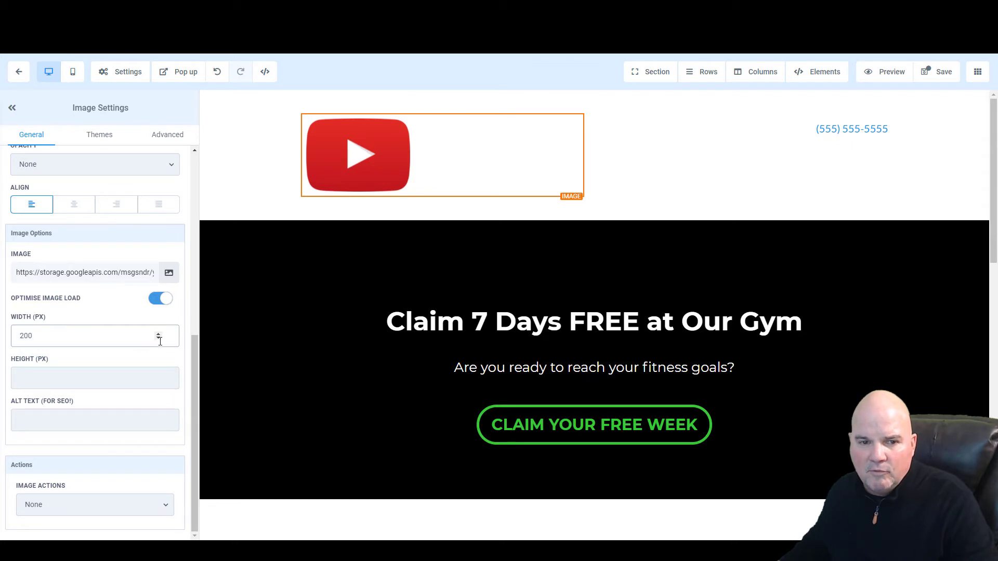
drag(158, 342, 158, 341)
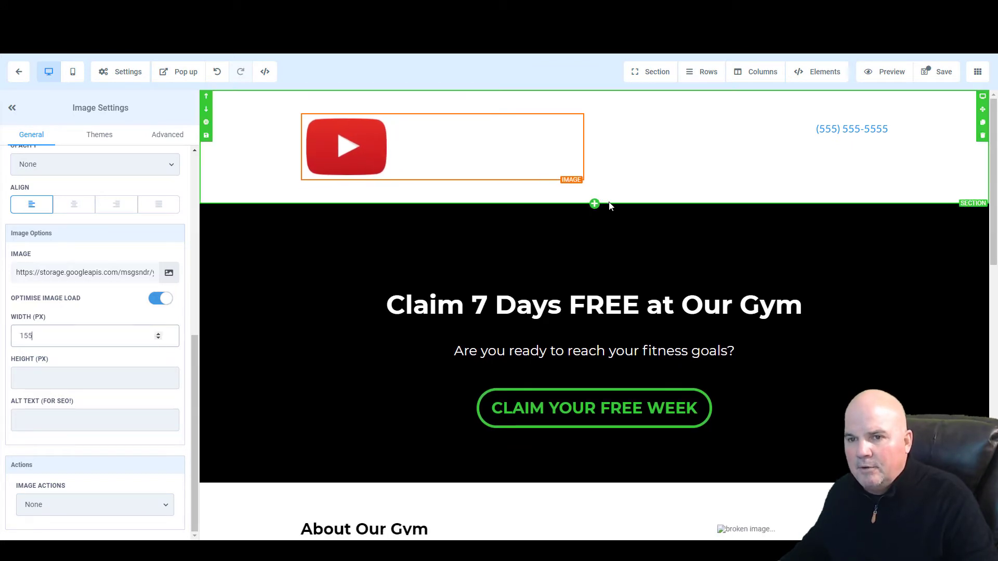
click(646, 163)
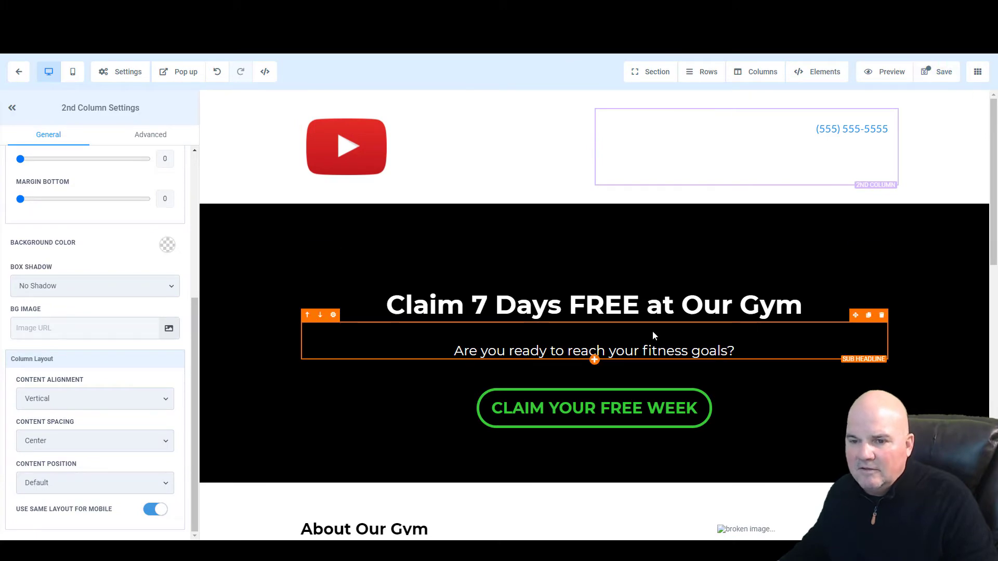
- Change the hero section background to purple, then exit the page editor
scroll(655, 338, down, 10)
scroll(670, 343, up, 10)
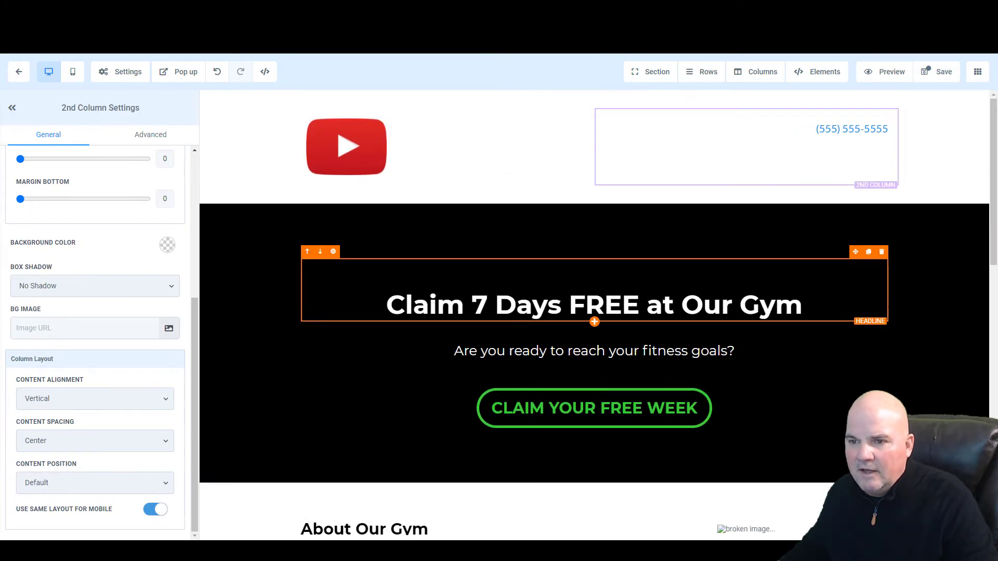
click(961, 218)
click(168, 281)
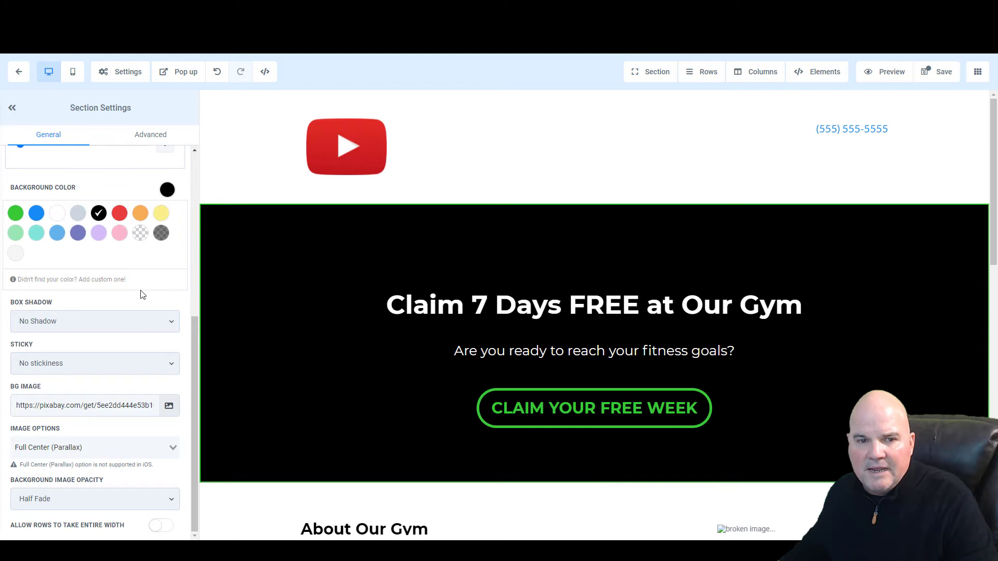
click(120, 215)
click(137, 217)
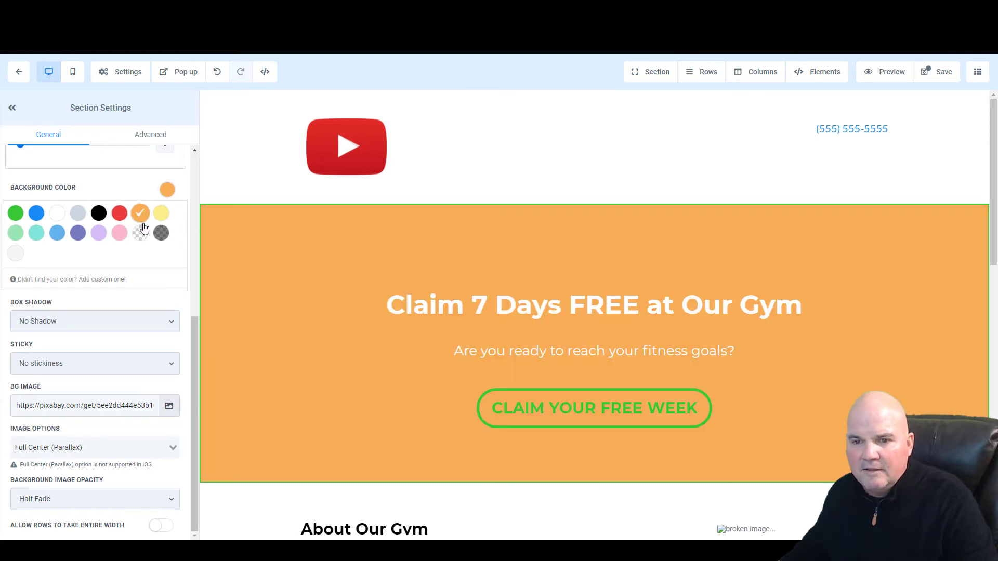
click(11, 216)
click(40, 237)
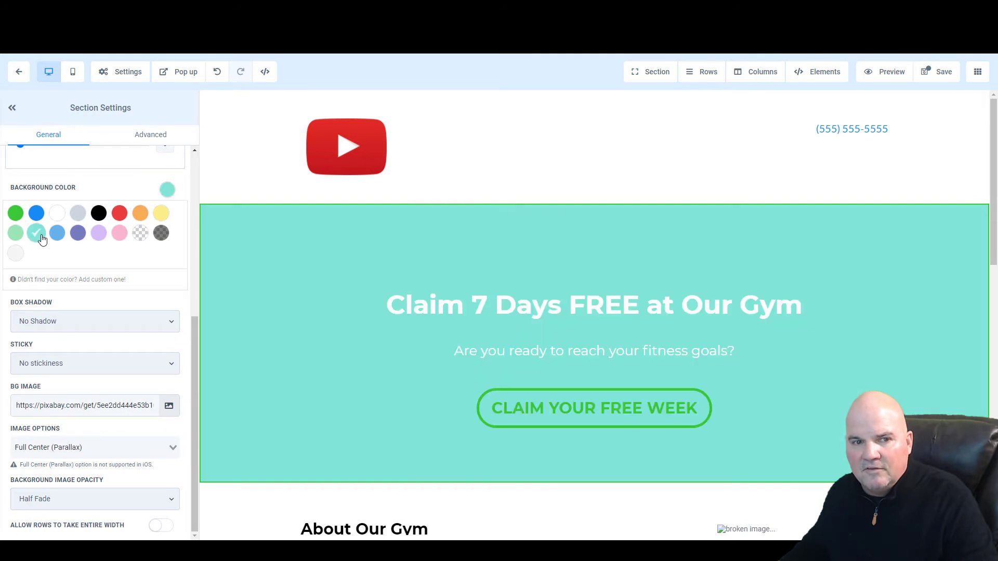
click(79, 233)
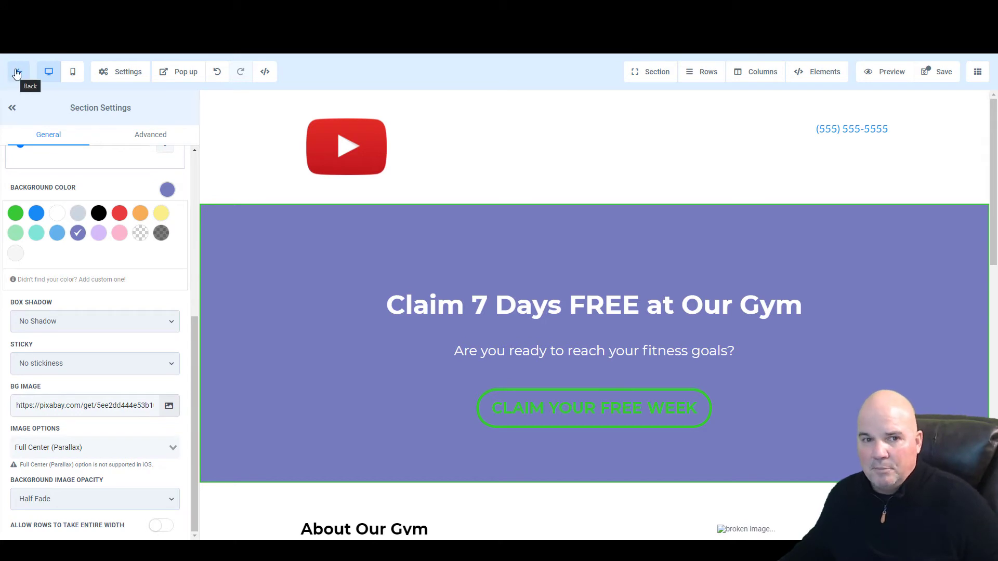
click(17, 73)
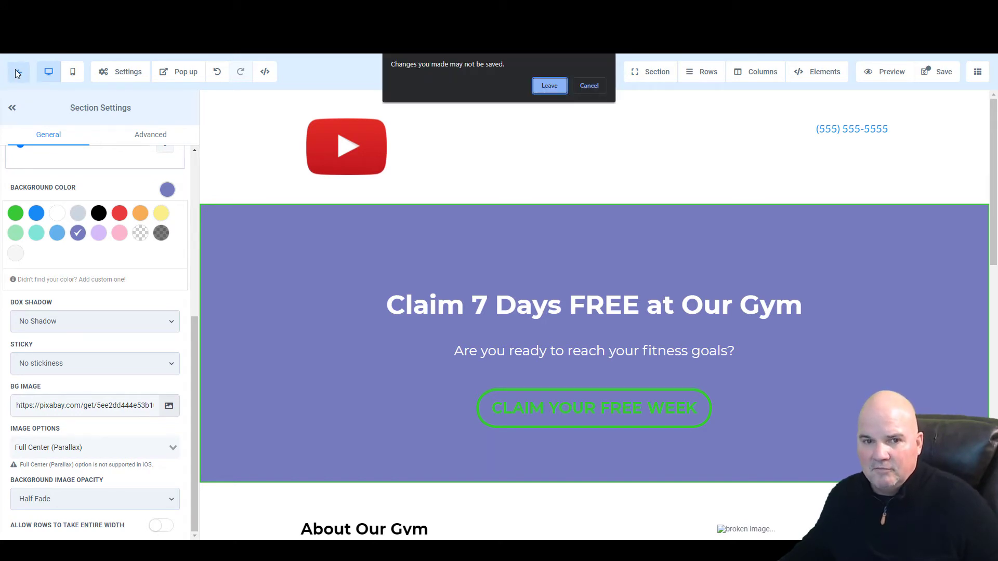
- Leave the editor without saving and select the funnel's Booking Page step
click(544, 90)
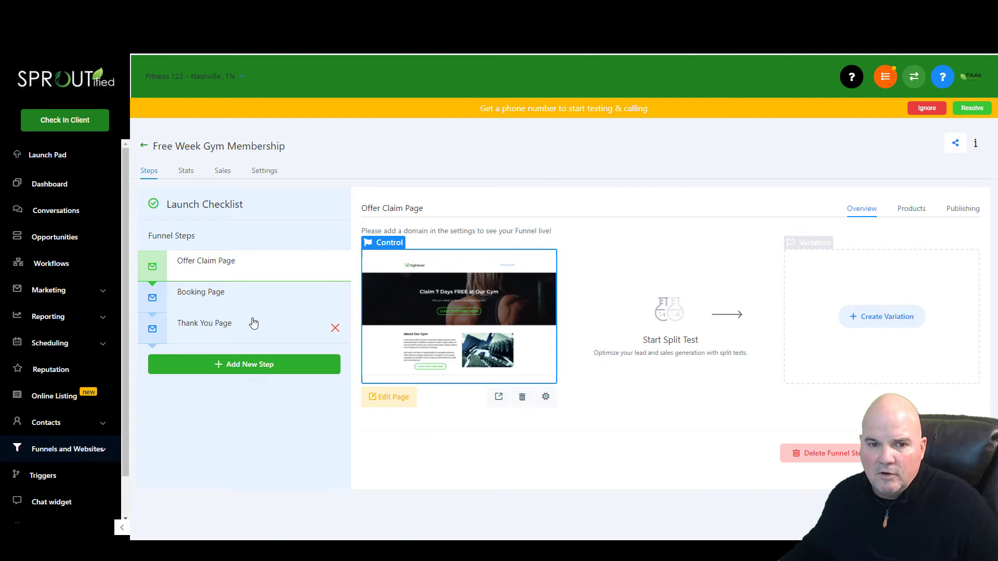
click(247, 301)
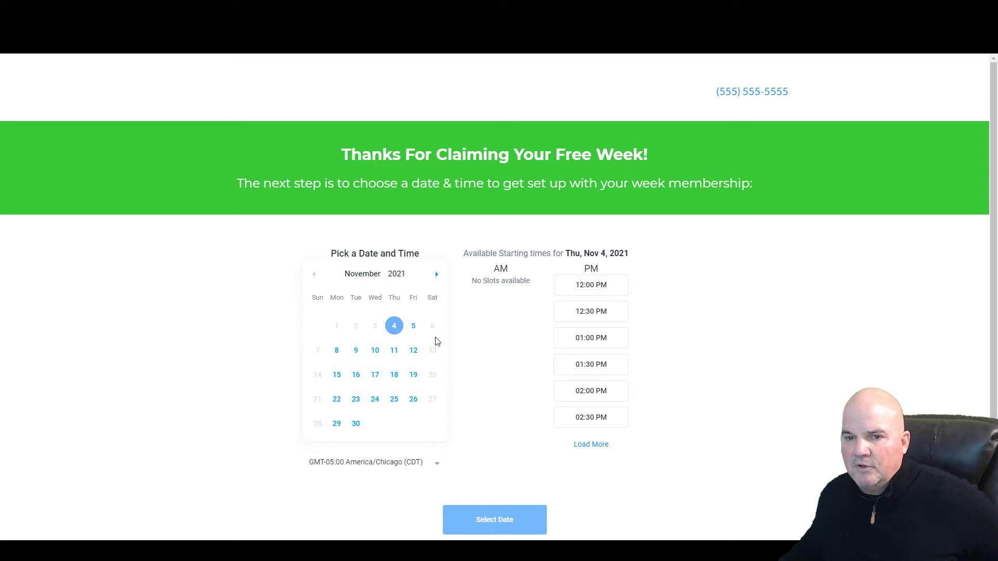
- Close the booking preview and view the membership area's Offers page under Products
key(ctrl+w)
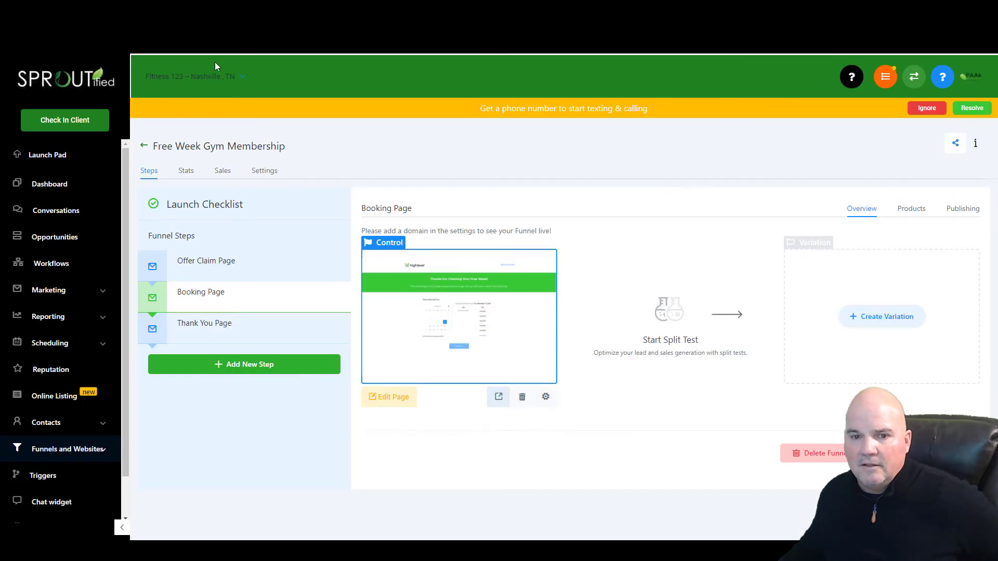
click(88, 454)
click(58, 510)
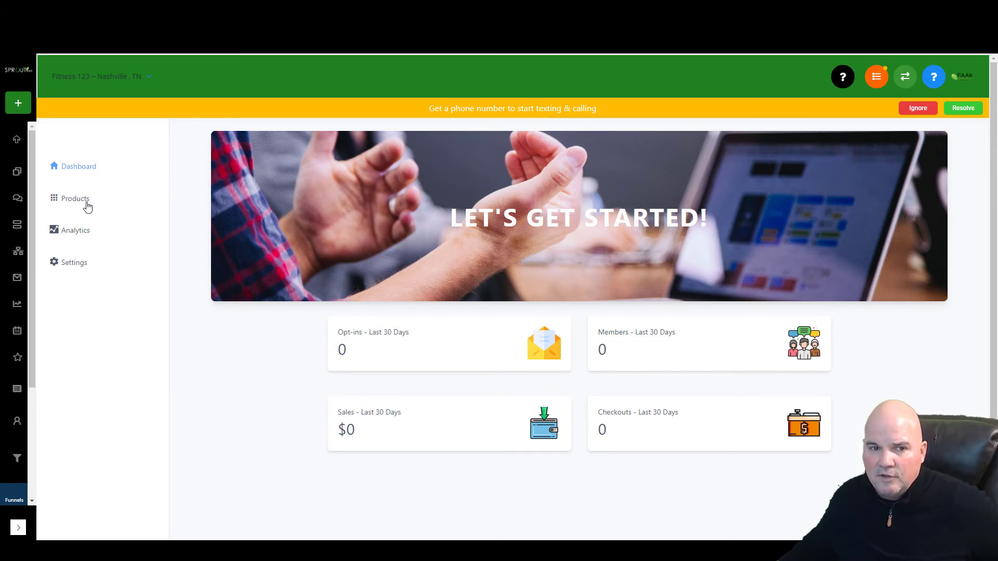
click(83, 202)
click(89, 227)
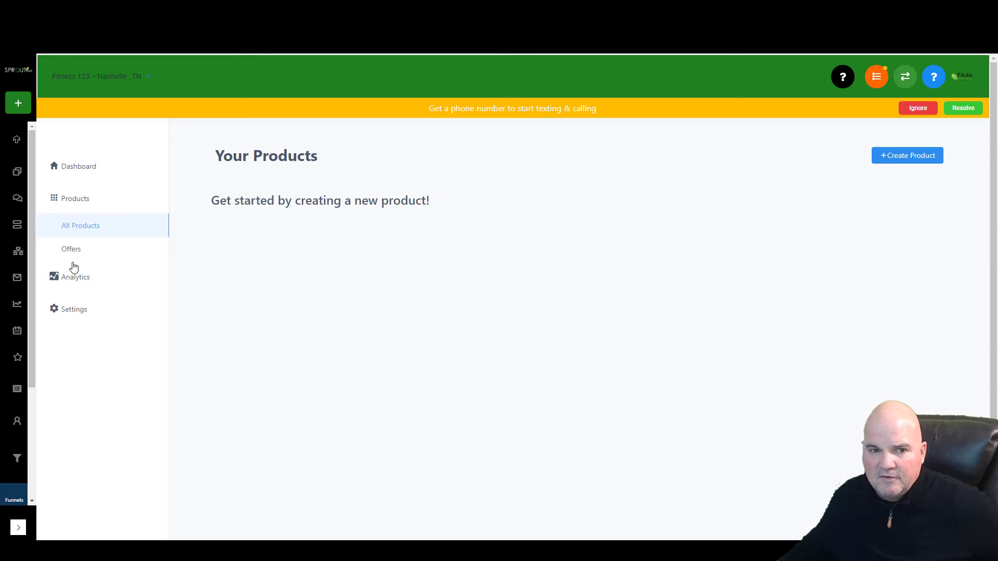
click(77, 254)
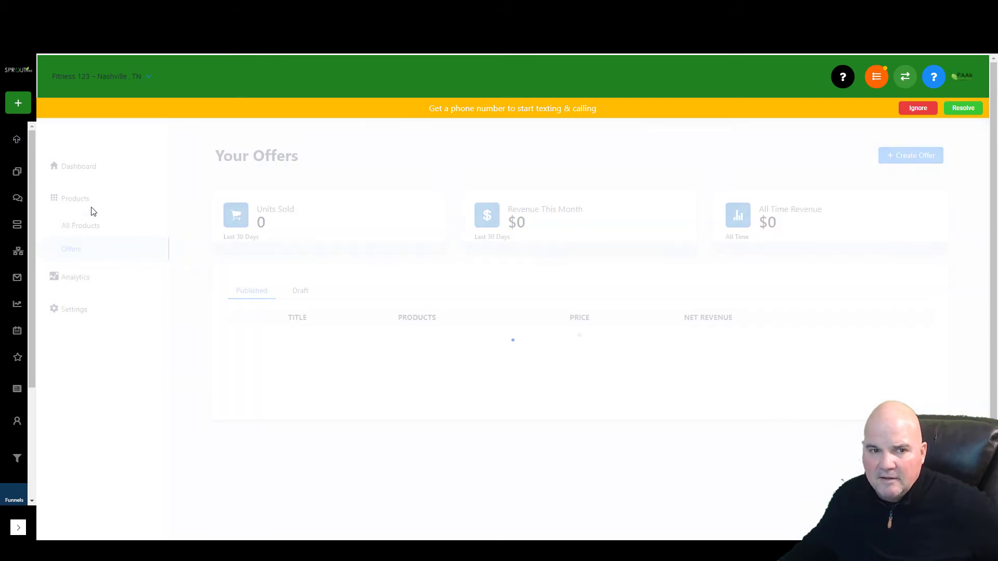
click(18, 527)
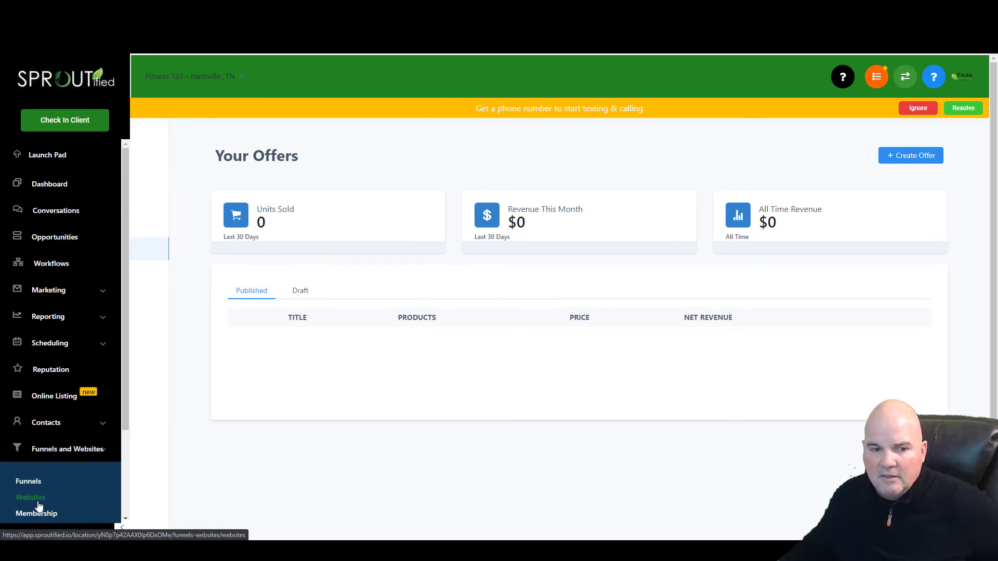
- Start a new website from the template library and show the Gym category's templates
click(36, 499)
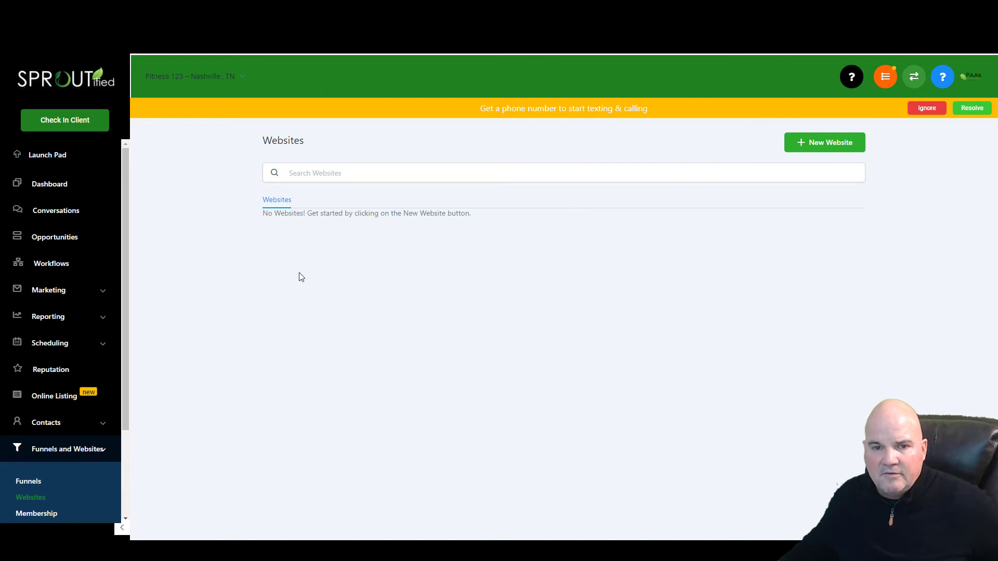
click(826, 147)
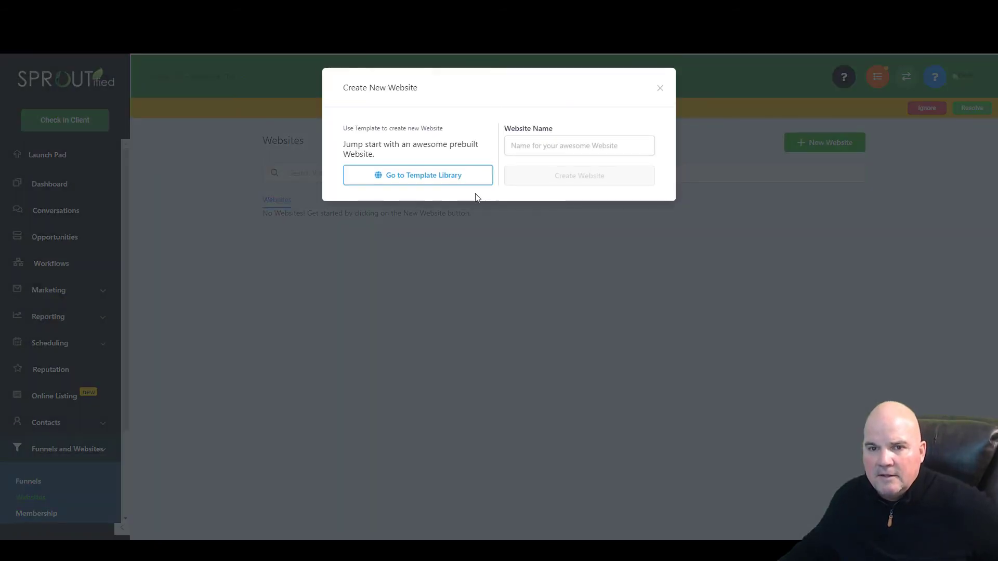
click(454, 180)
scroll(514, 285, down, 5)
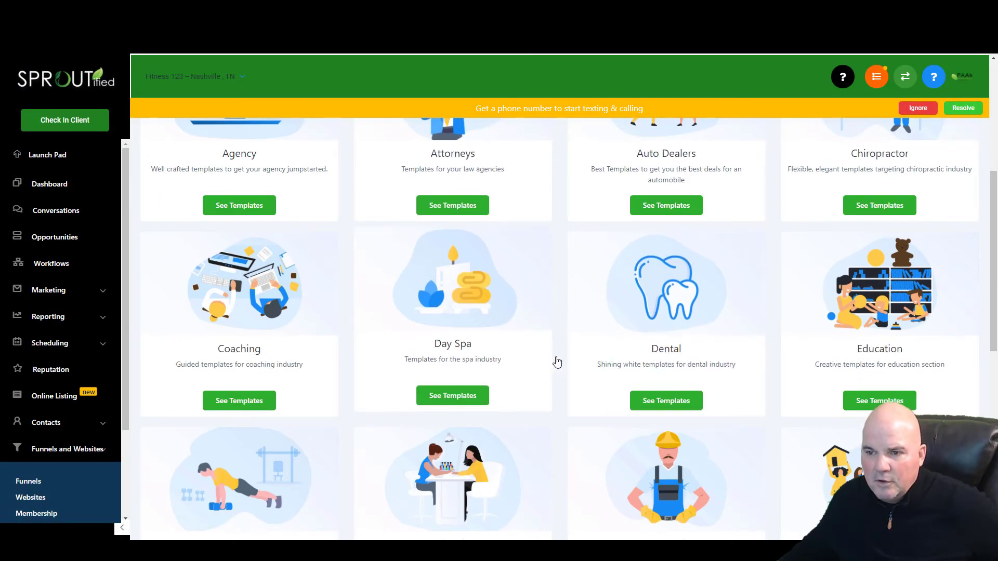
scroll(556, 350, down, 5)
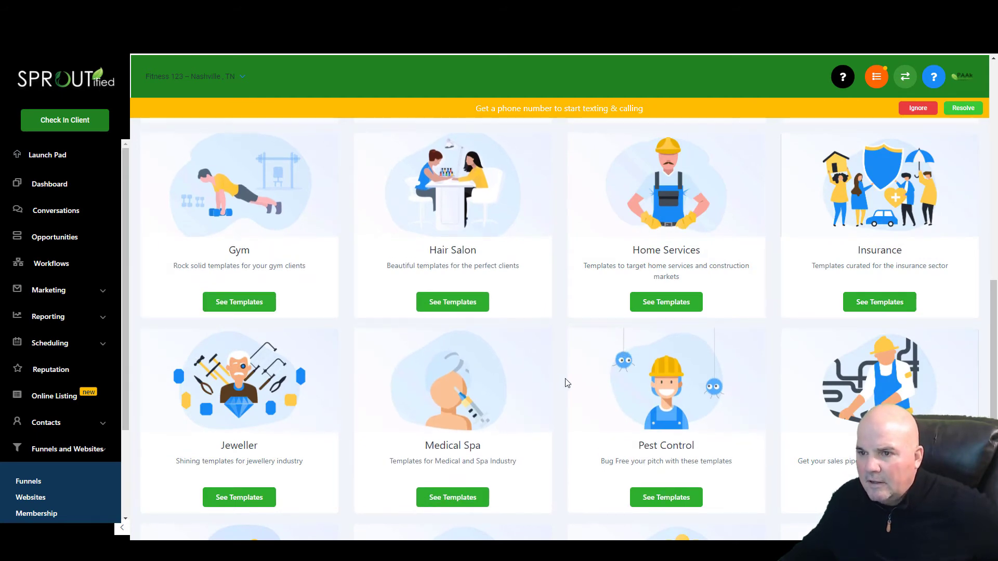
scroll(564, 381, up, 5)
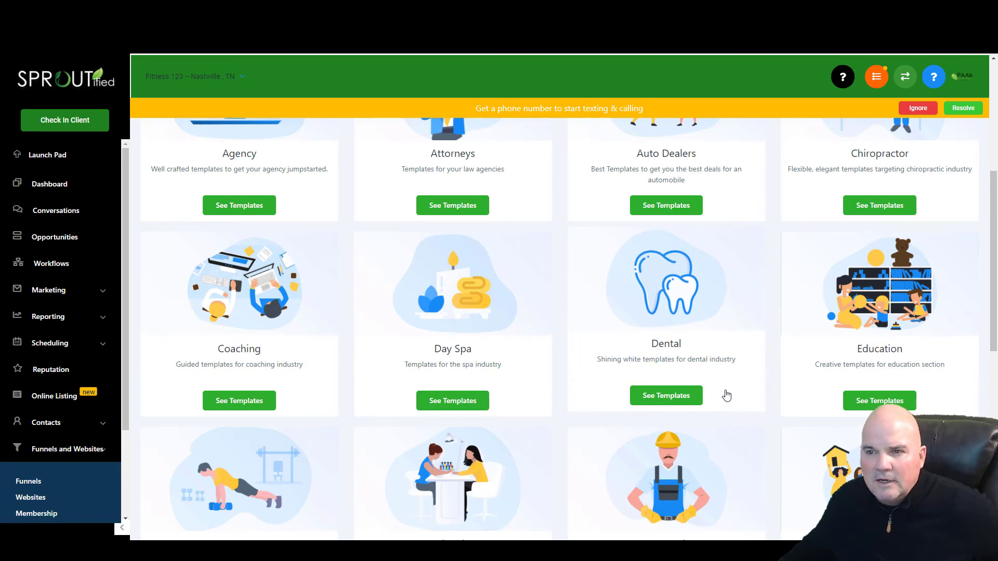
scroll(726, 396, down, 8)
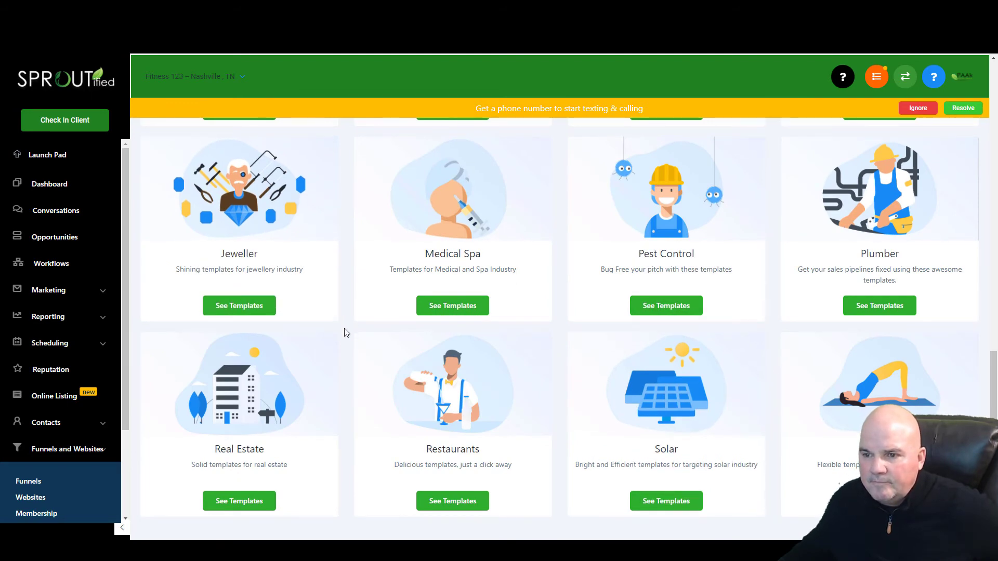
scroll(346, 332, up, 5)
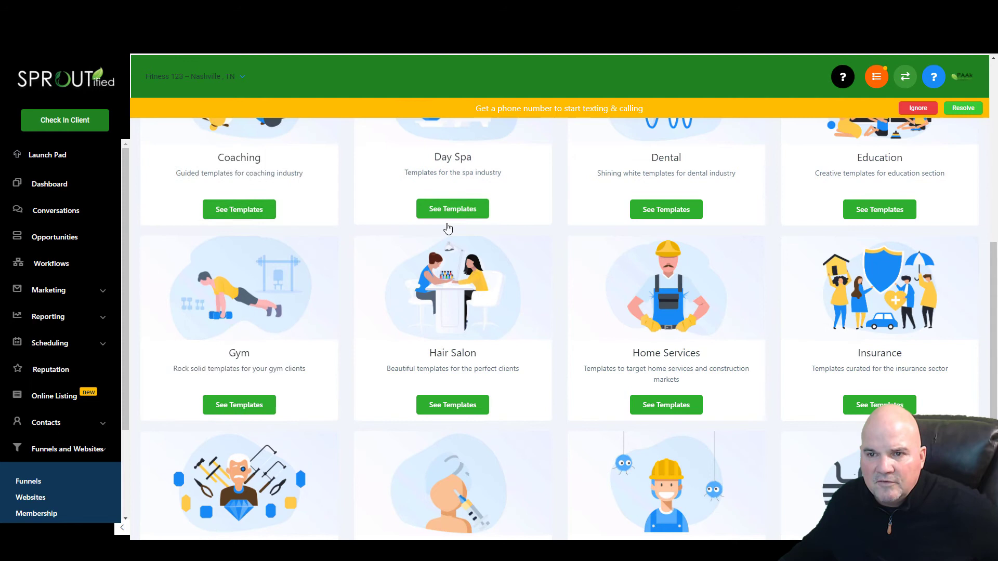
click(258, 405)
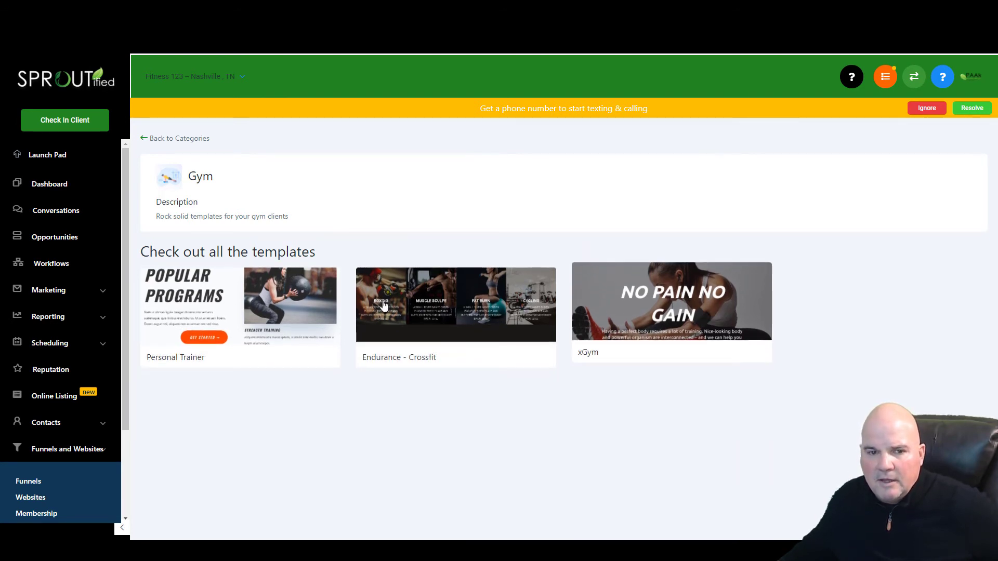
- Pick the Personal Trainer template, agree to its terms and create a website from it
click(291, 311)
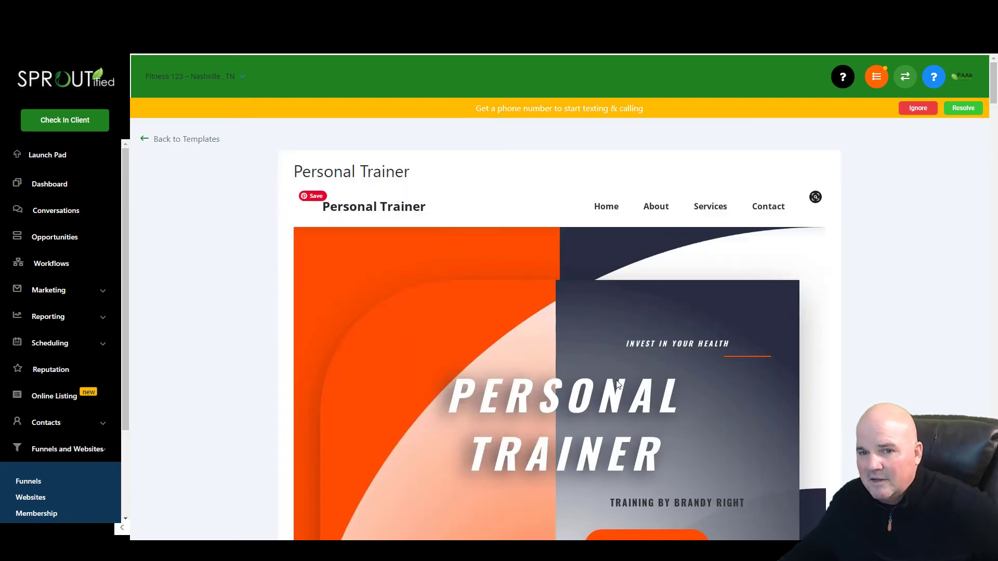
scroll(618, 387, down, 20)
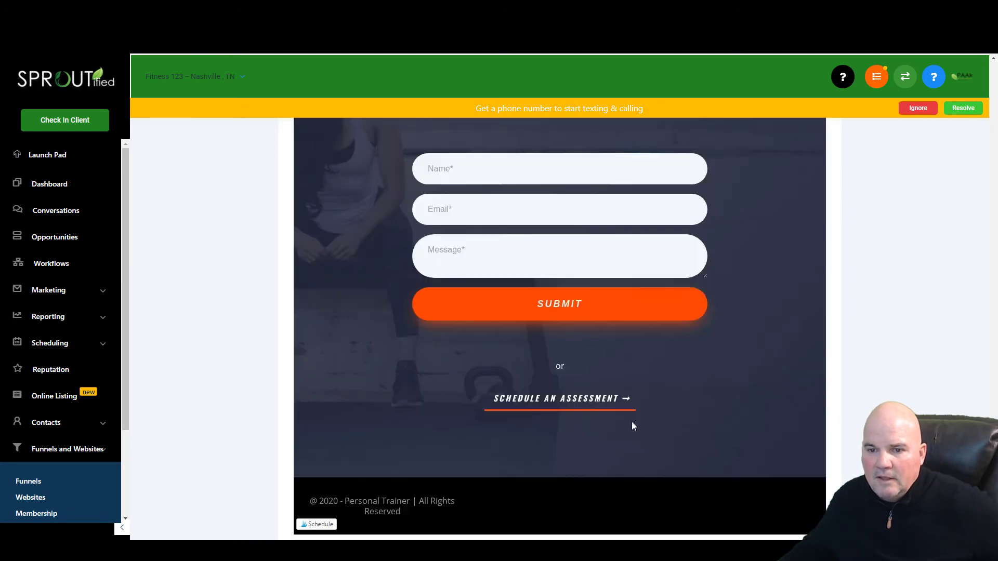
scroll(631, 422, down, 3)
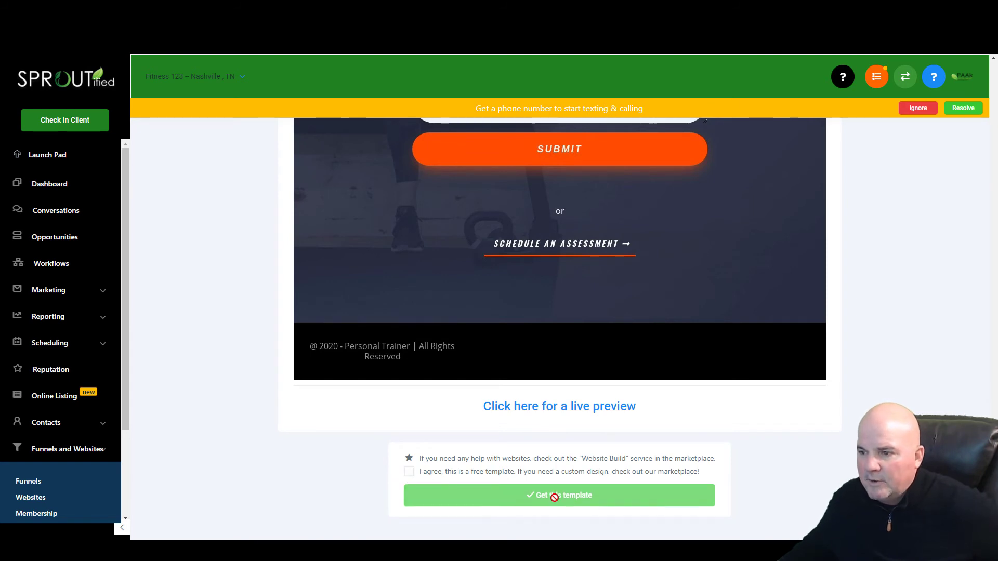
click(409, 471)
click(565, 500)
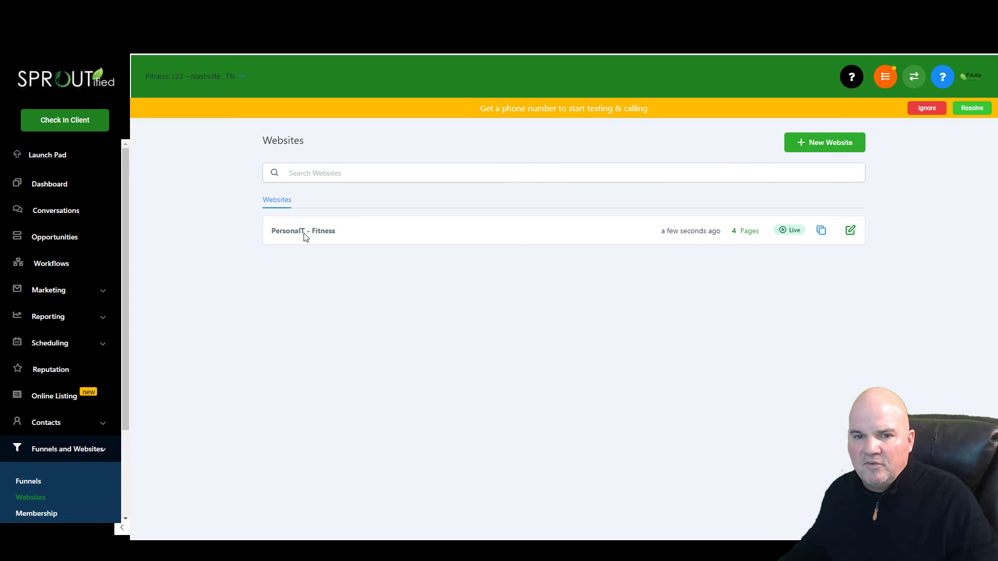
- Open the PersonalT - Fitness website and edit its Home page
click(304, 232)
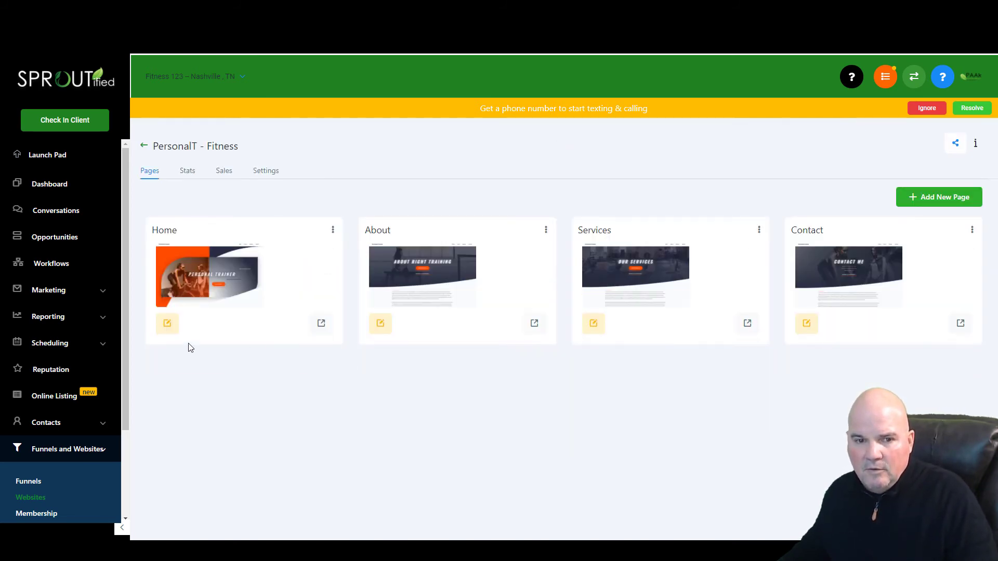
click(168, 328)
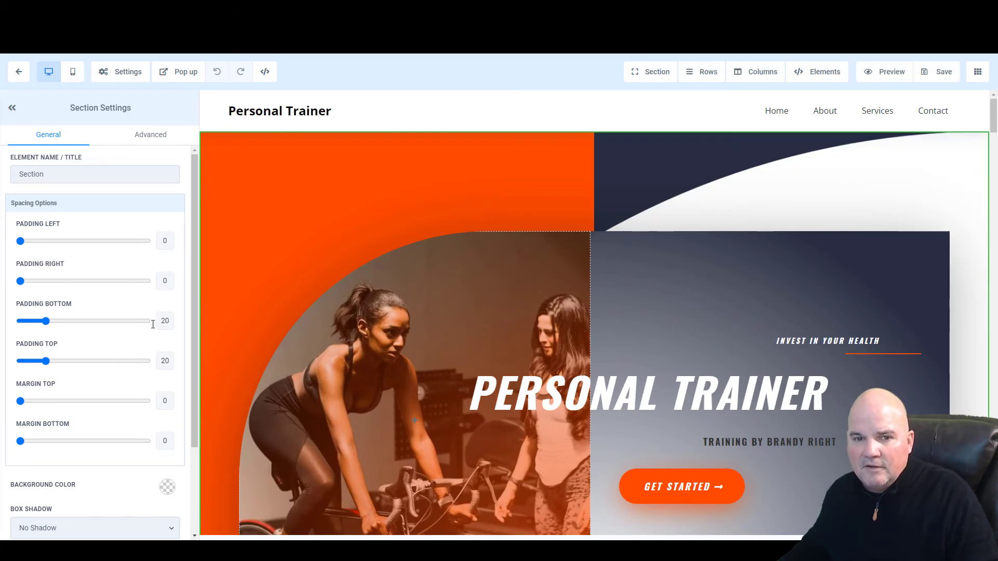
scroll(152, 332, down, 2)
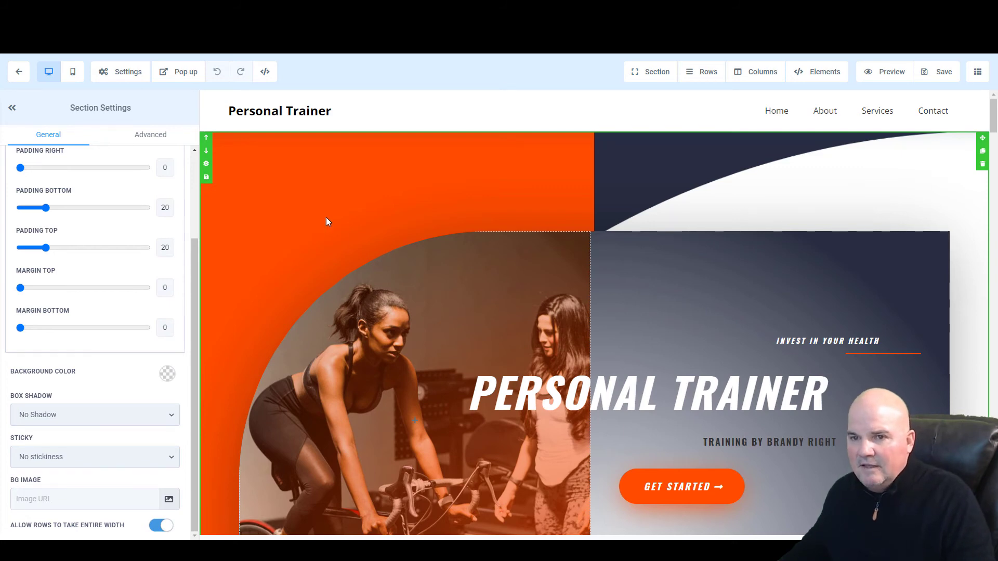
scroll(774, 298, down, 10)
- Scroll through the Home page preview from the hero down toward the footer
scroll(774, 298, up, 6)
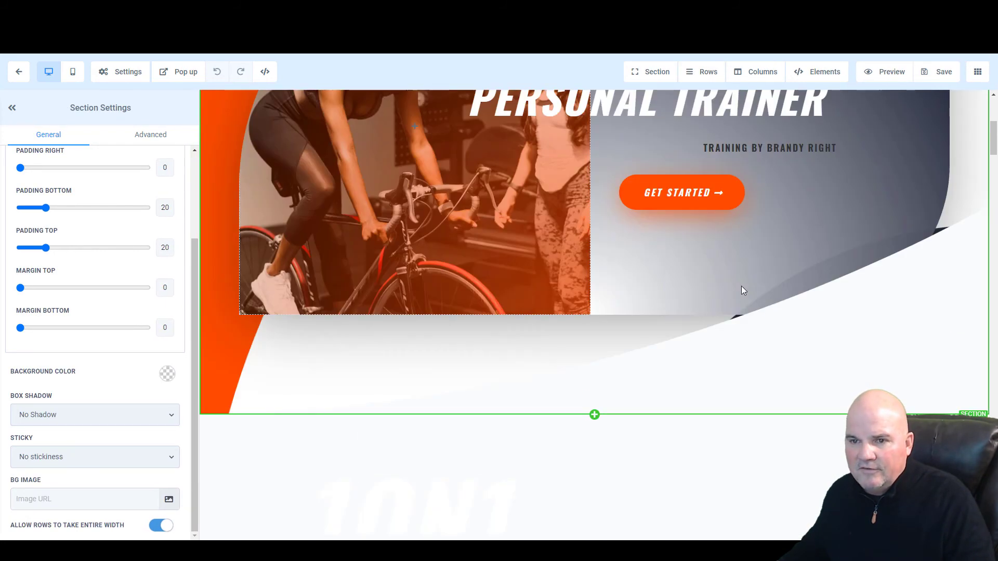
scroll(742, 289, up, 5)
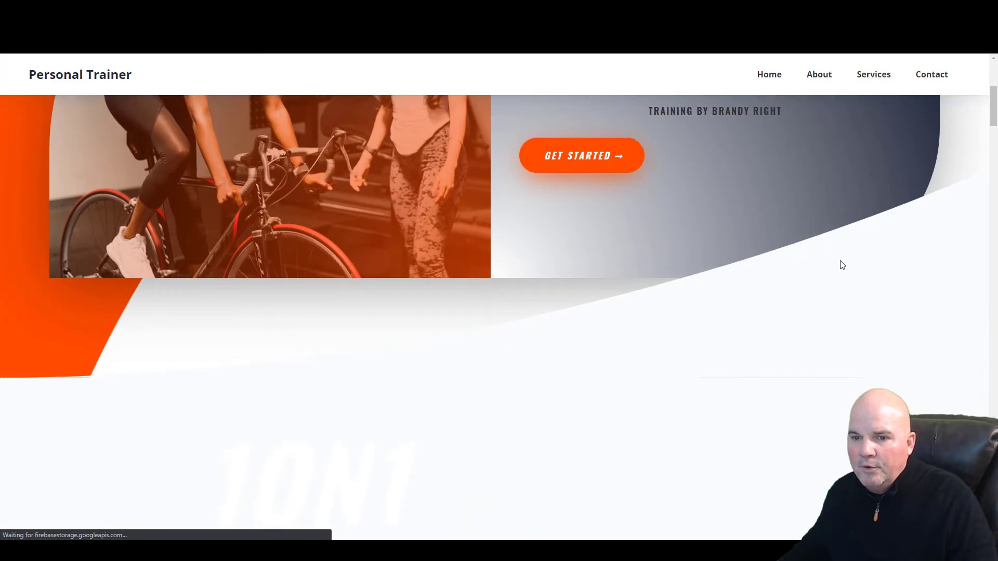
scroll(839, 273, down, 5)
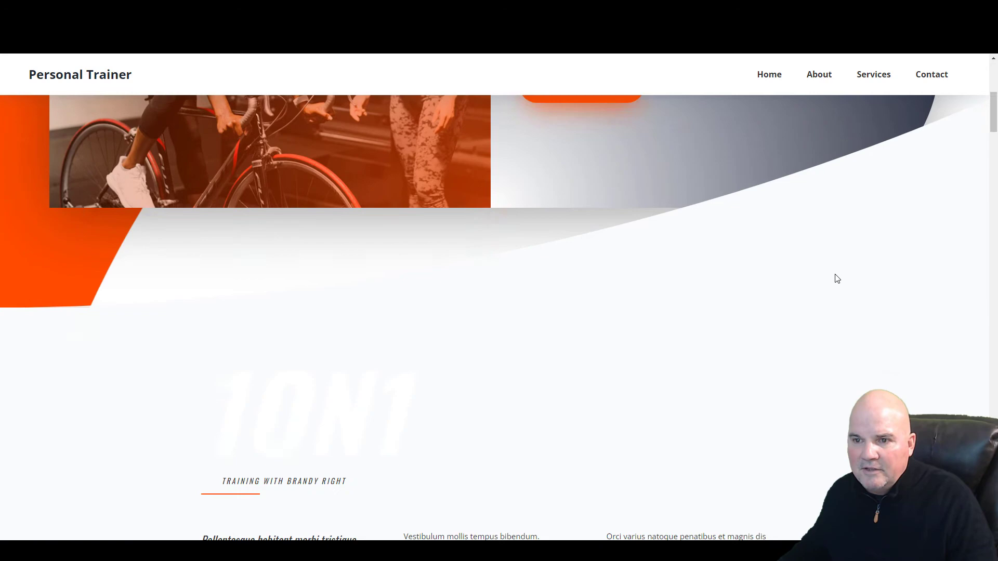
scroll(836, 284, down, 15)
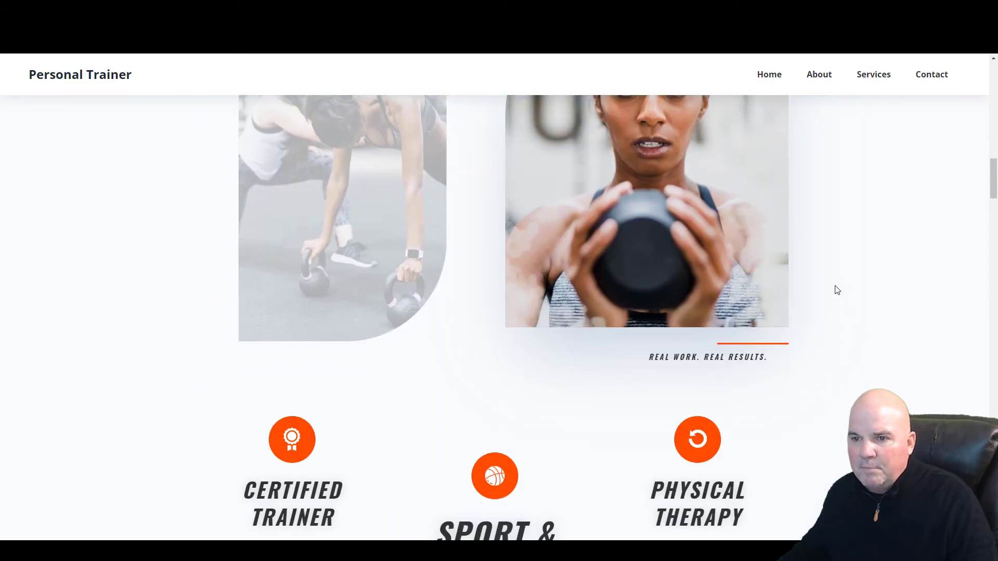
scroll(836, 297, down, 10)
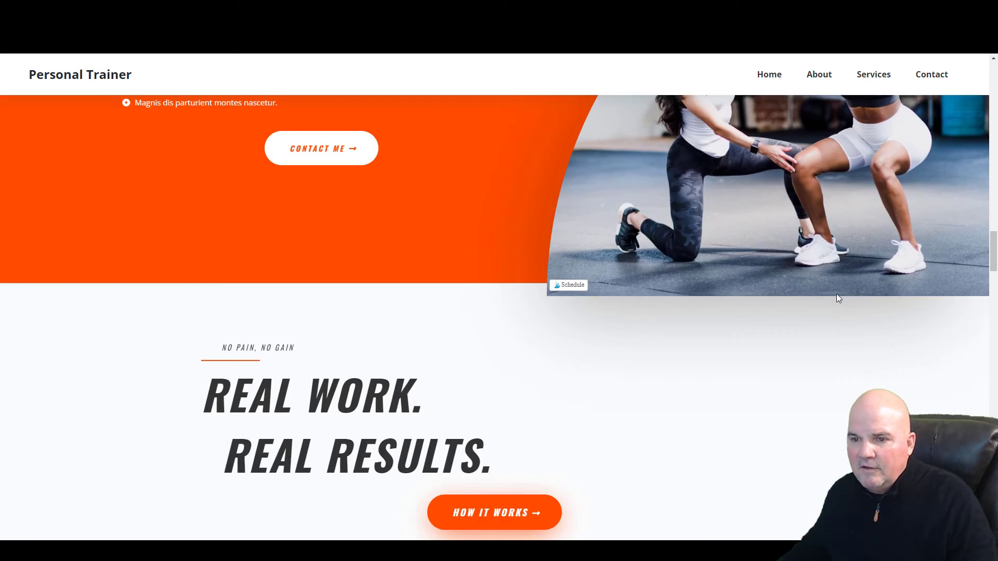
scroll(836, 297, up, 5)
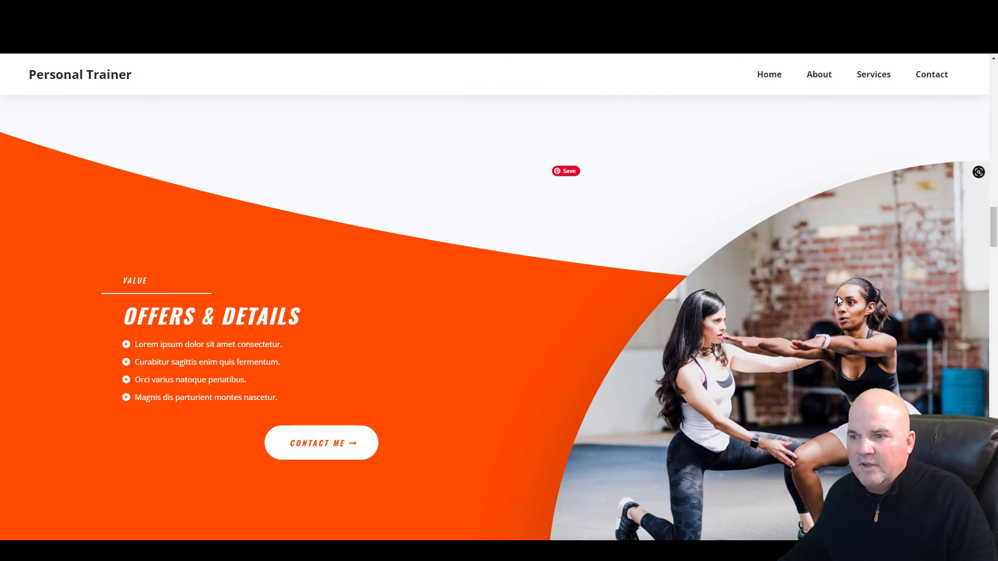
scroll(837, 295, down, 5)
scroll(840, 293, down, 1)
scroll(840, 293, down, 15)
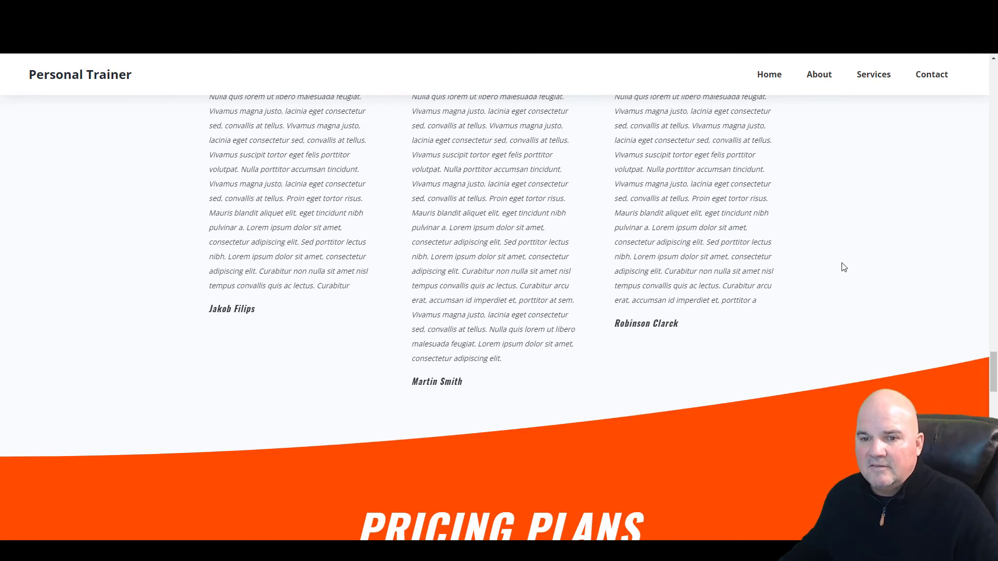
scroll(843, 269, down, 5)
scroll(843, 276, down, 5)
scroll(801, 273, up, 5)
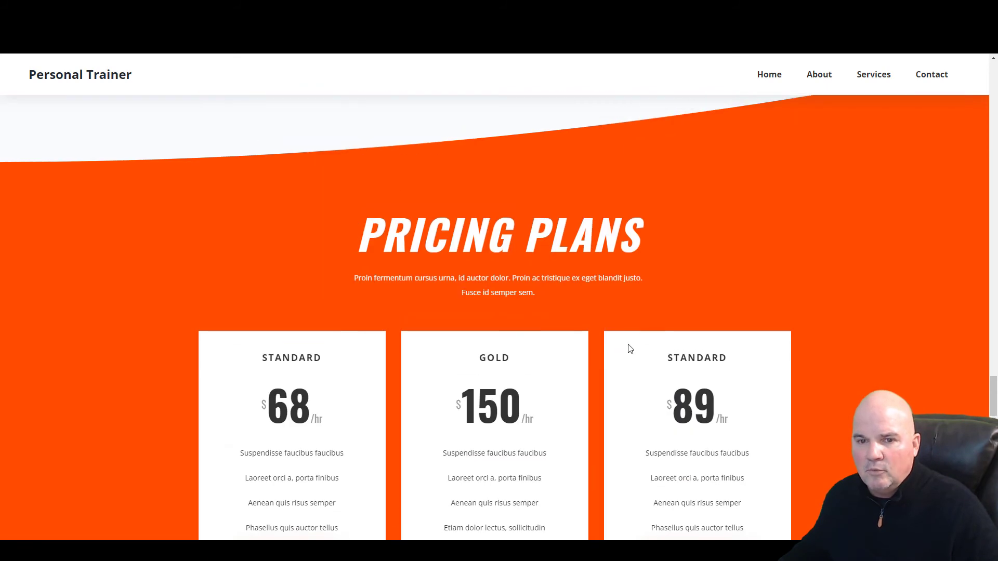
scroll(924, 414, down, 10)
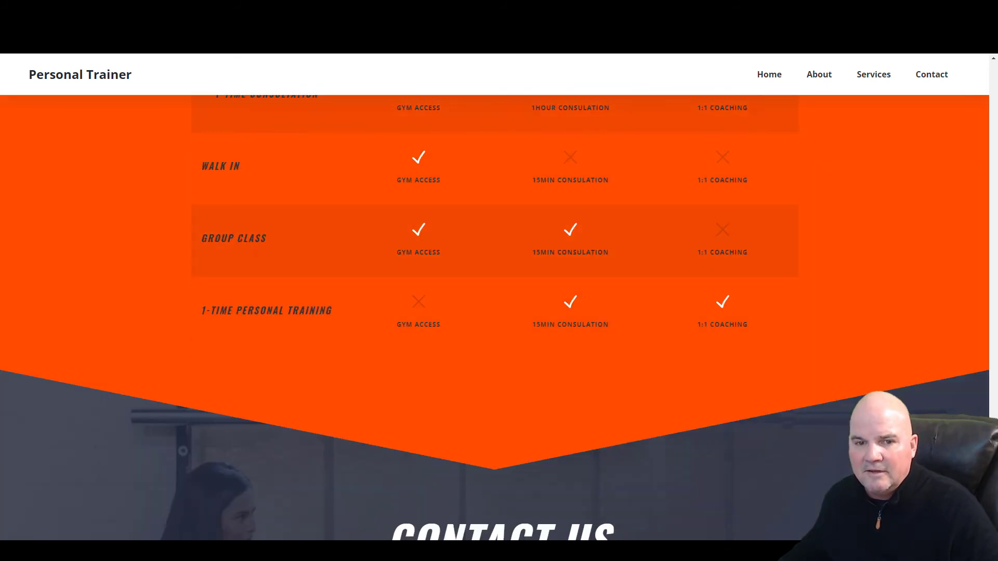
- Test the Schedule an Assessment and Book an Assessment links, then close the preview
scroll(494, 318, down, 8)
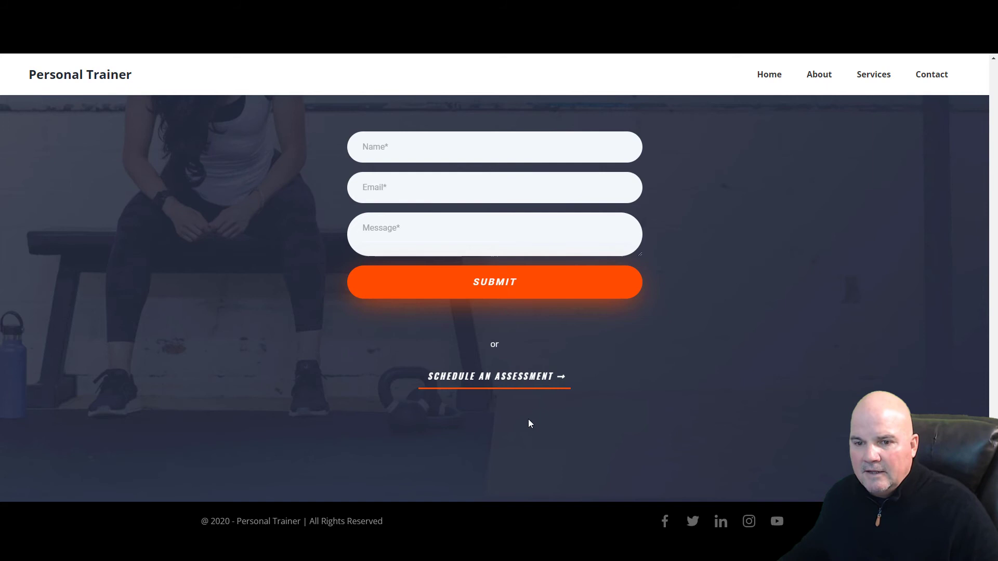
click(508, 378)
scroll(719, 339, down, 12)
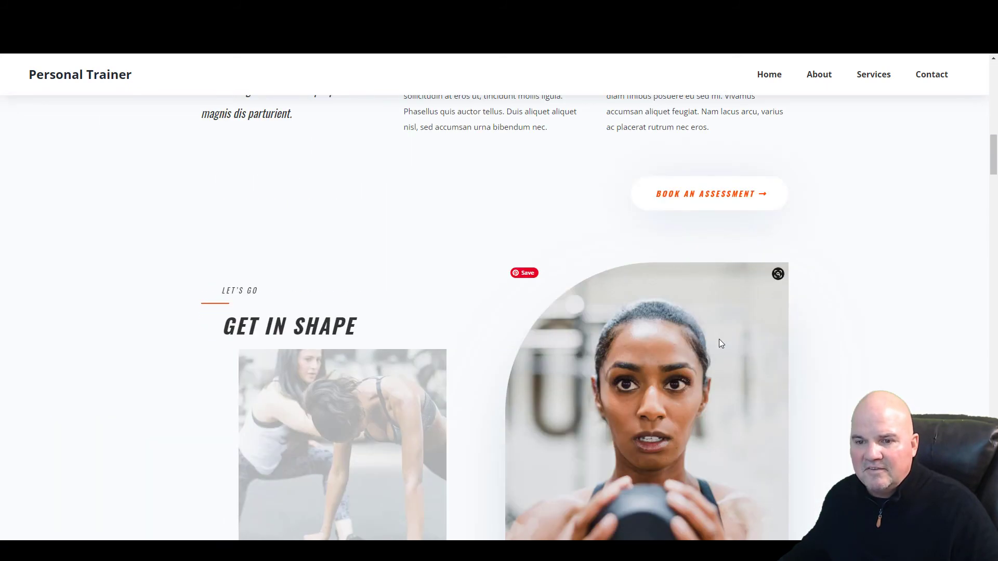
click(686, 193)
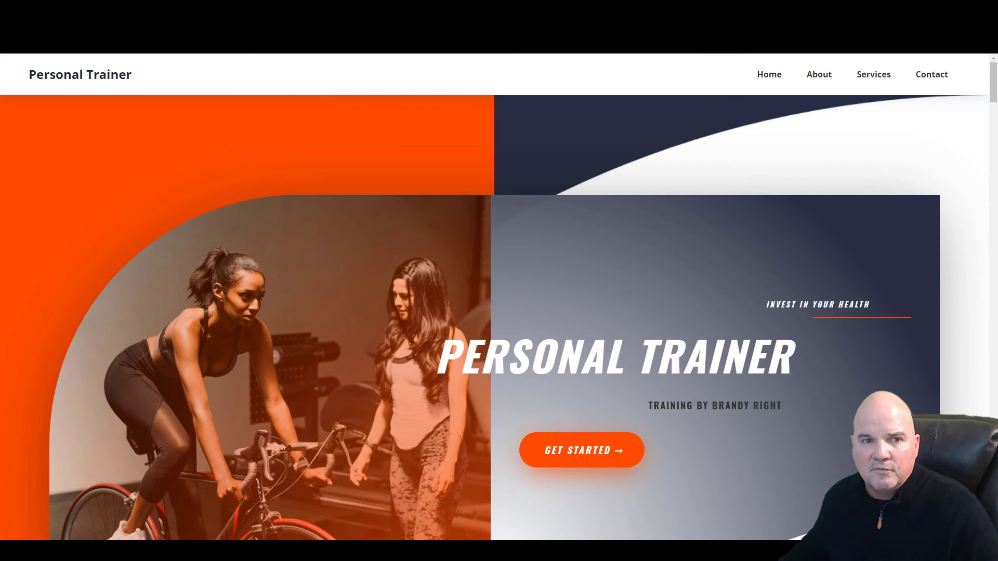
key(Escape)
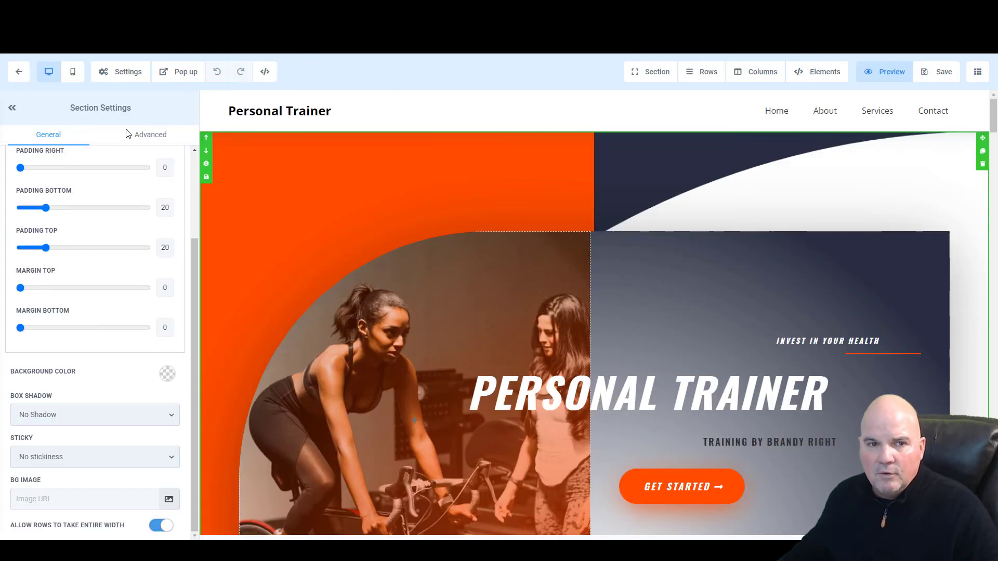
- Check the page in mobile view, then exit the builder back to the PersonalT - Fitness page list
click(72, 72)
scroll(637, 310, down, 15)
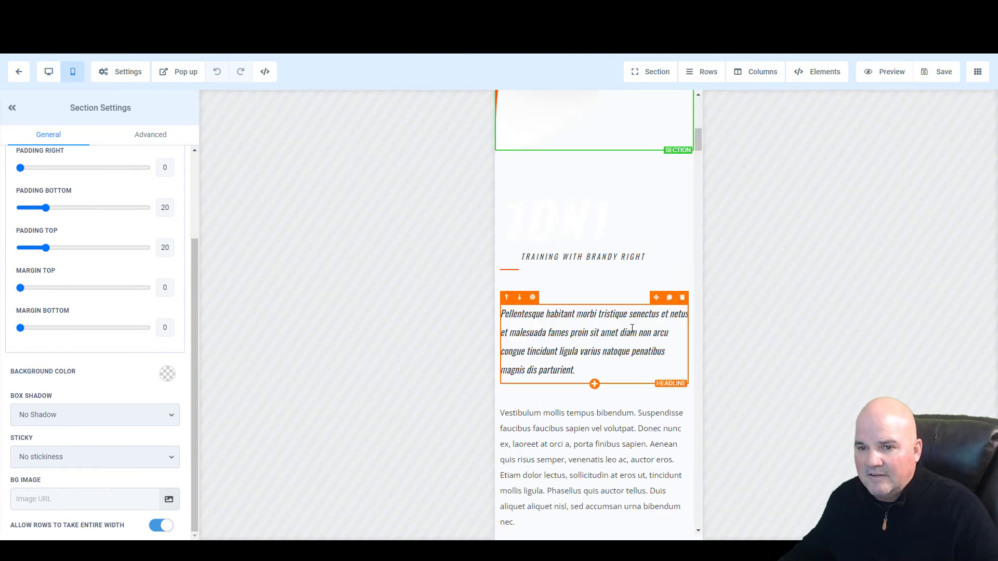
scroll(634, 352, down, 5)
scroll(633, 352, up, 5)
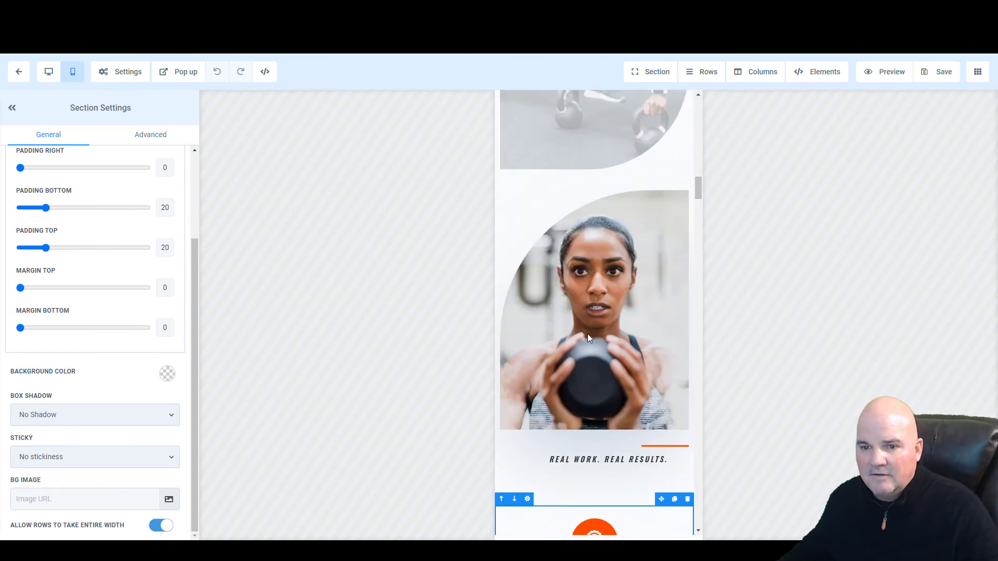
click(17, 72)
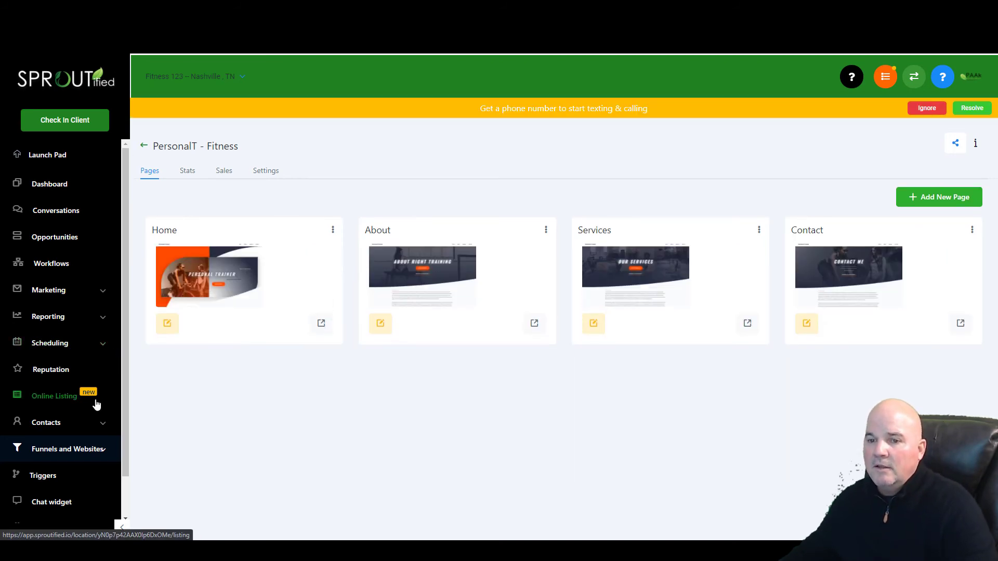
drag(125, 334, 132, 419)
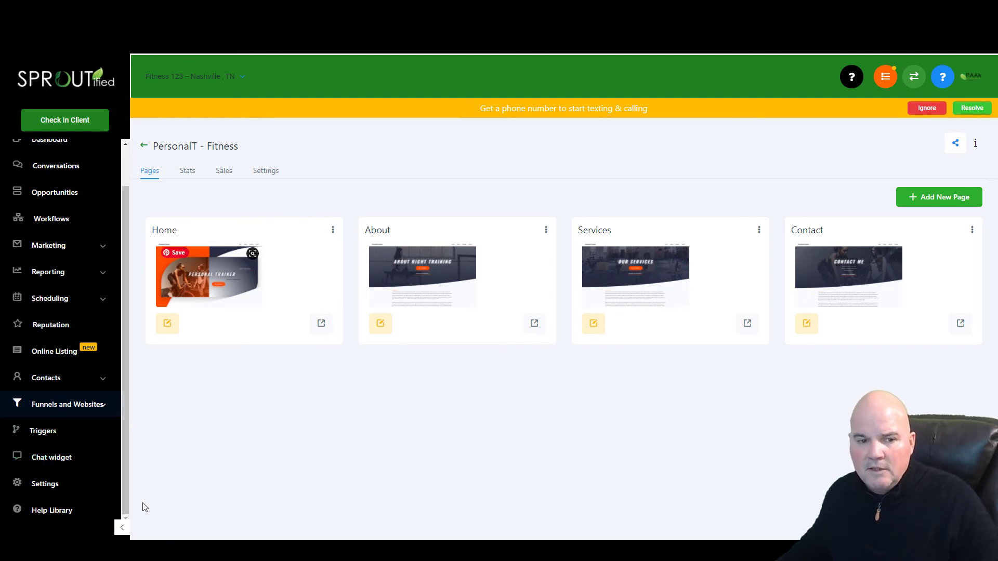
- Change the chat widget window colour from blue #188bf6 to orange #F68018
click(55, 460)
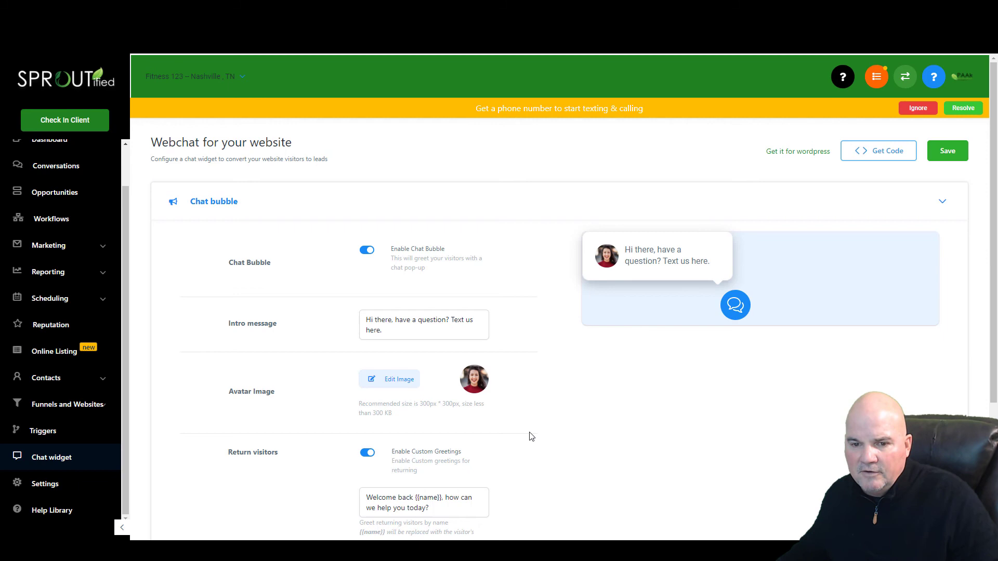
scroll(496, 405, down, 3)
click(309, 426)
scroll(308, 425, down, 6)
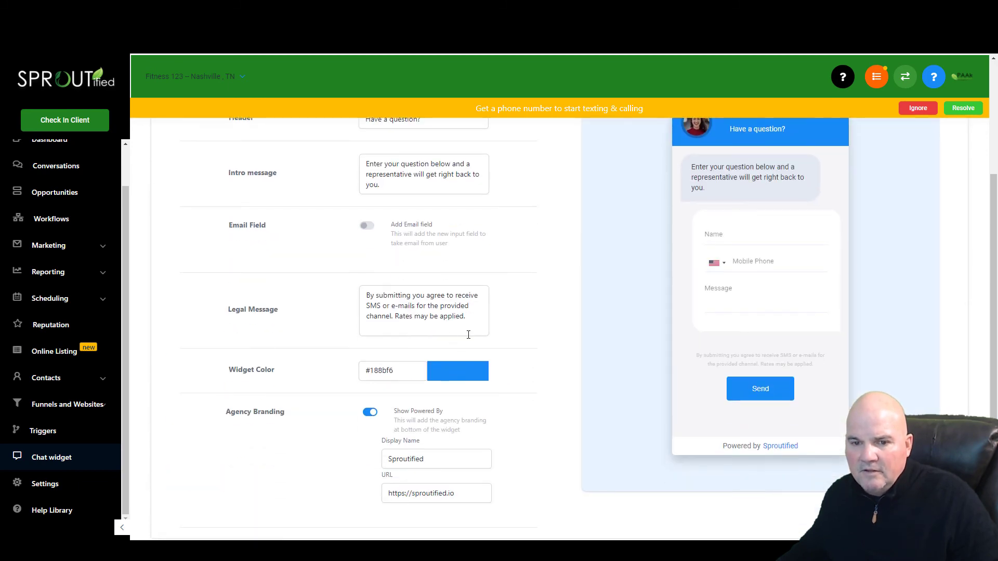
click(459, 385)
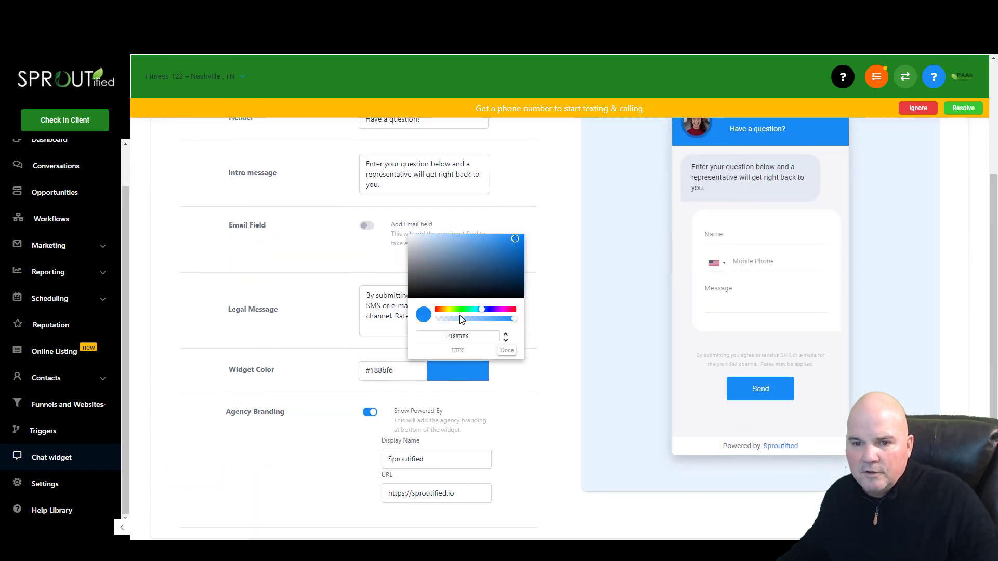
click(441, 310)
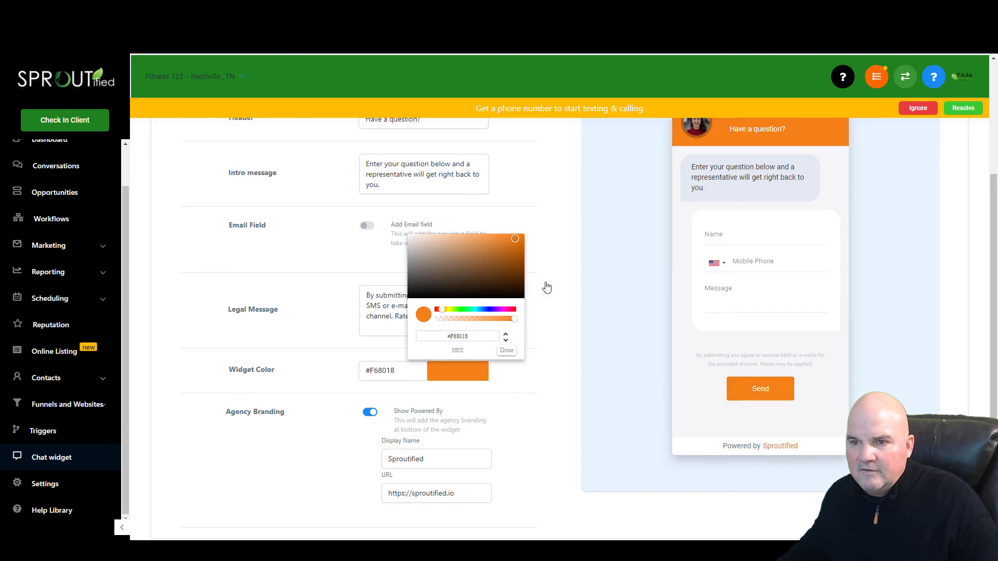
click(507, 351)
- Dismiss the phone-number notice and save the chat widget settings
scroll(912, 201, up, 5)
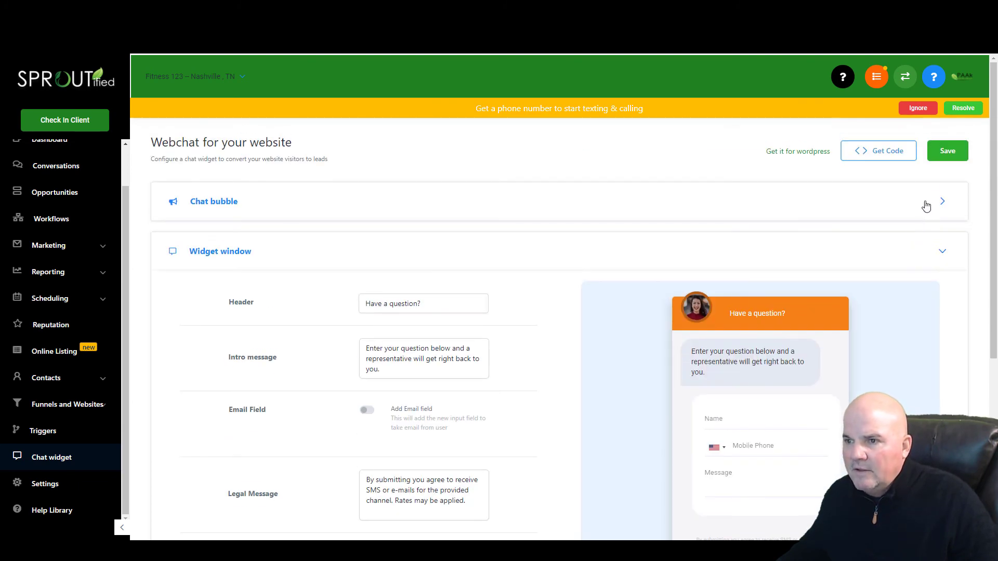
click(919, 111)
click(928, 130)
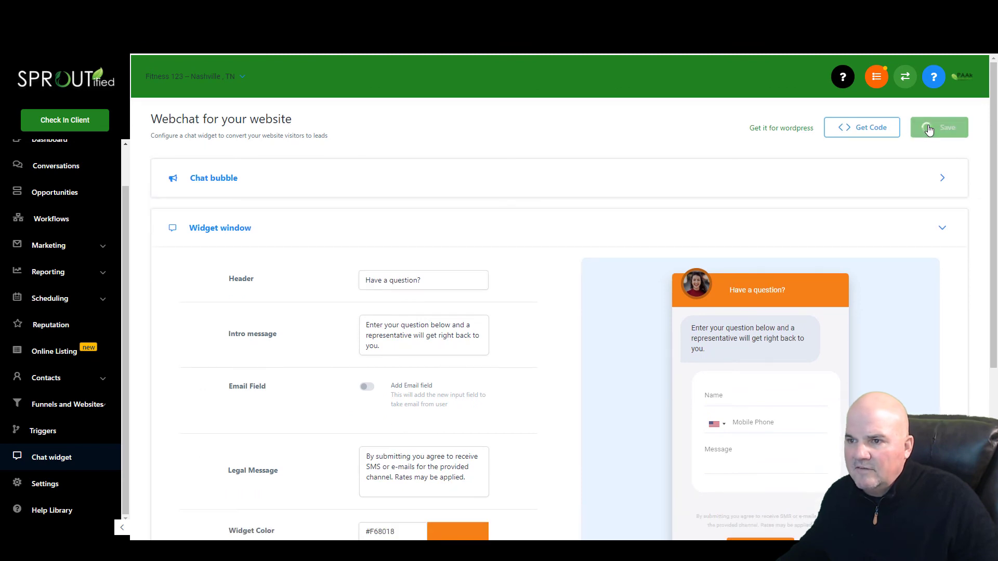
scroll(504, 359, down, 5)
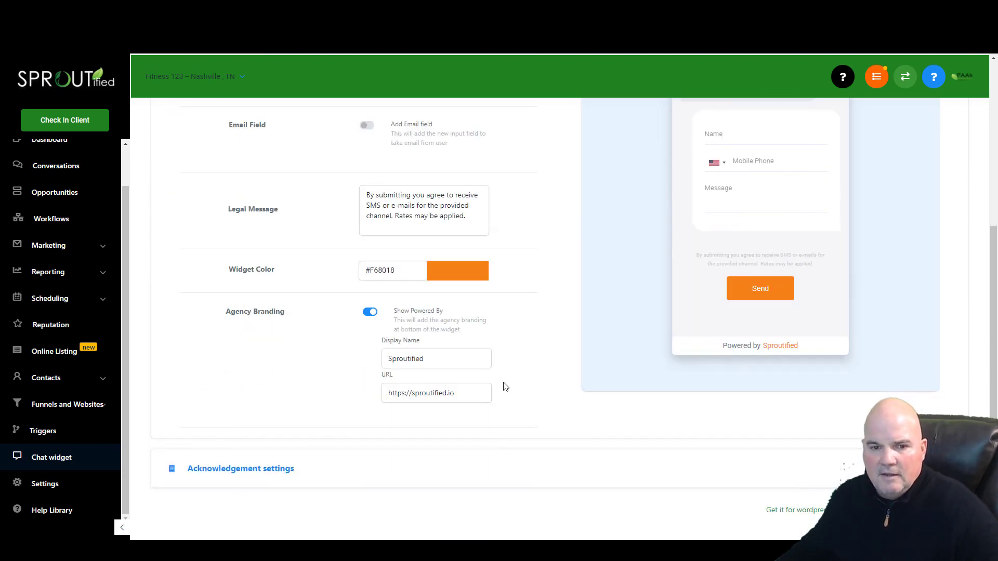
scroll(504, 387, up, 5)
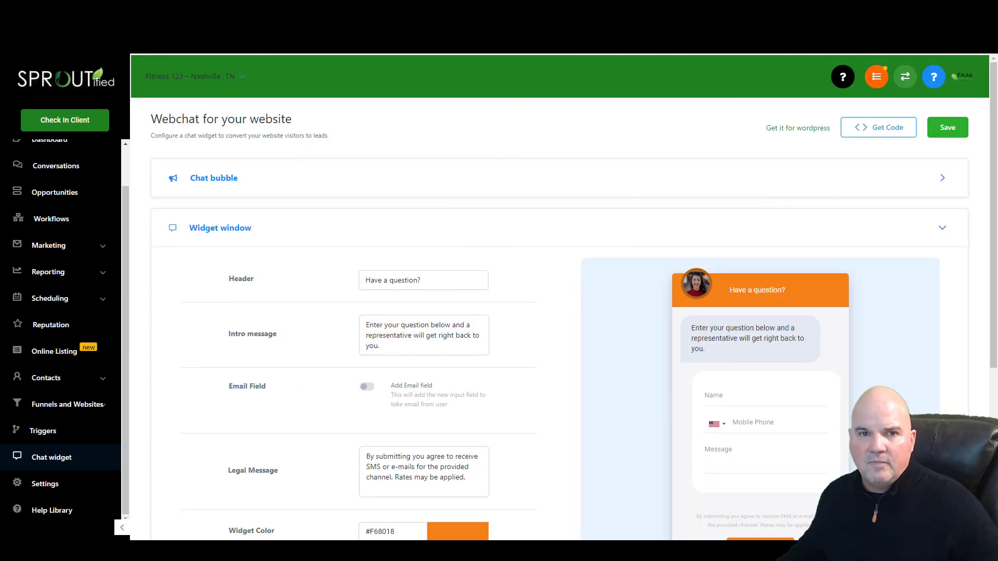
- Enable the chat widget in the PersonalT - Fitness website's settings
click(52, 496)
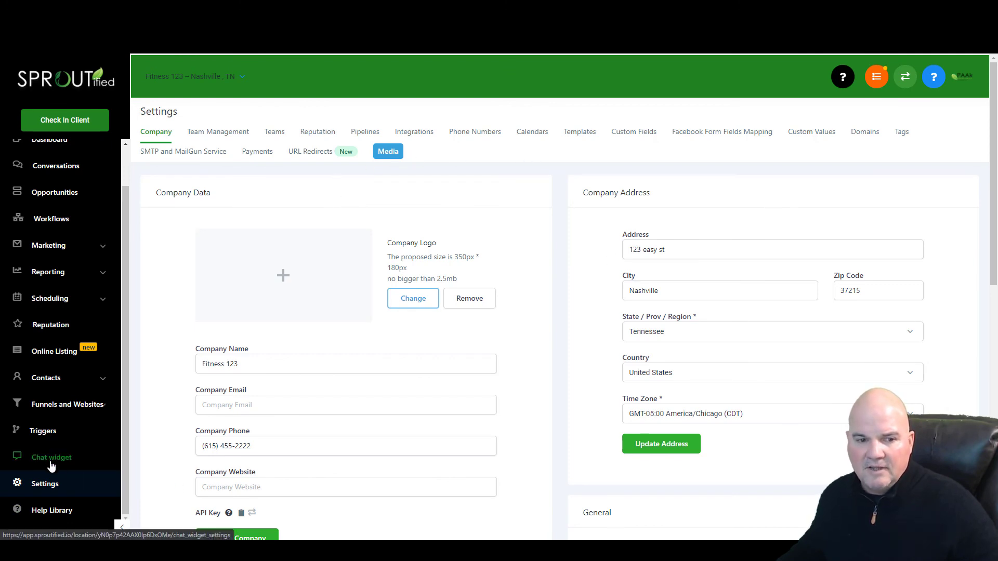
click(70, 406)
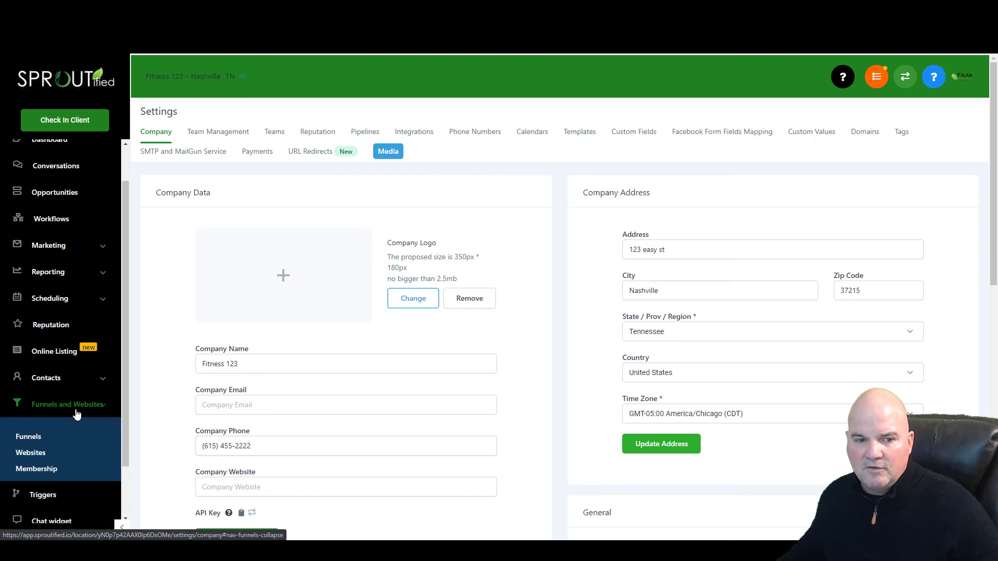
click(42, 460)
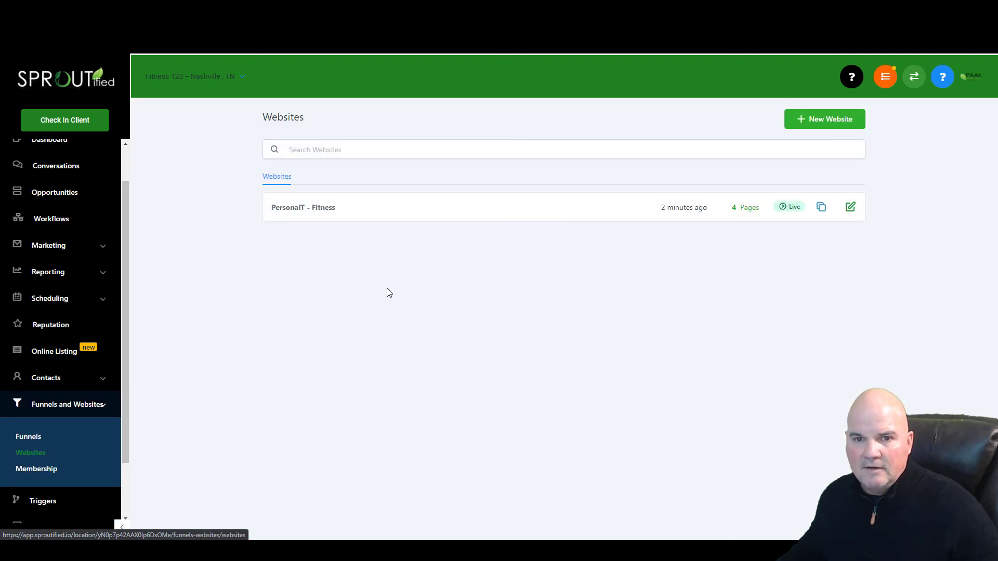
click(294, 206)
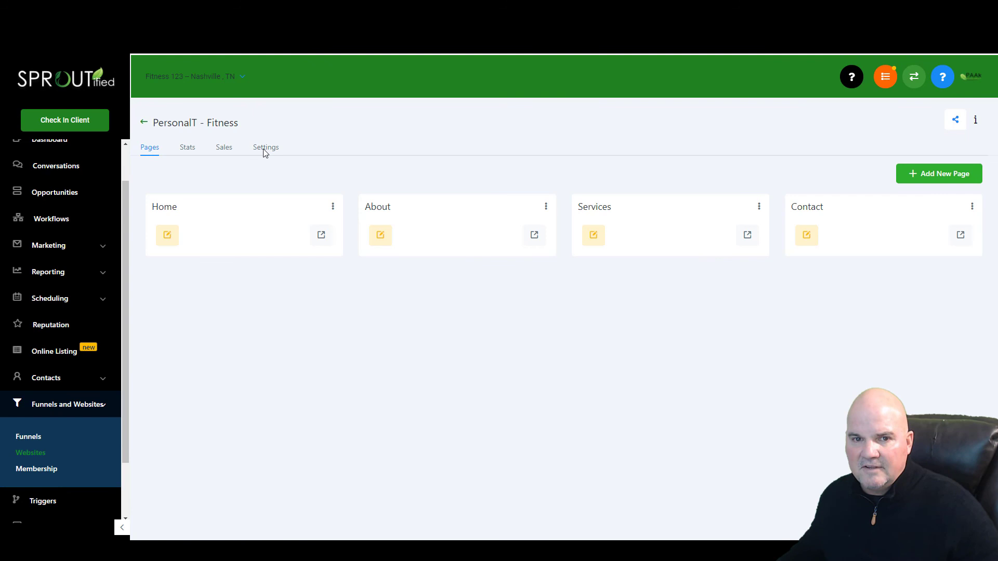
click(265, 149)
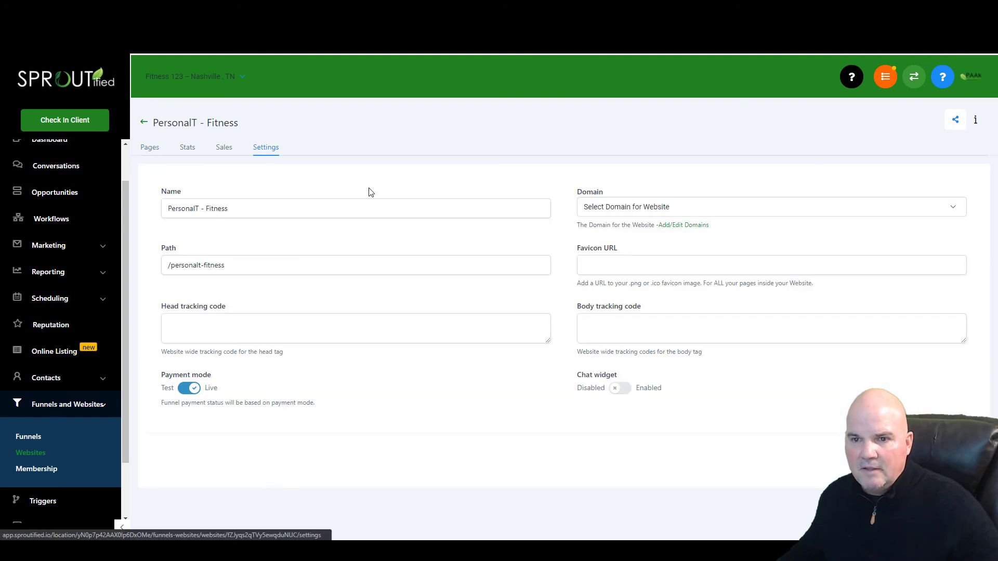
click(621, 392)
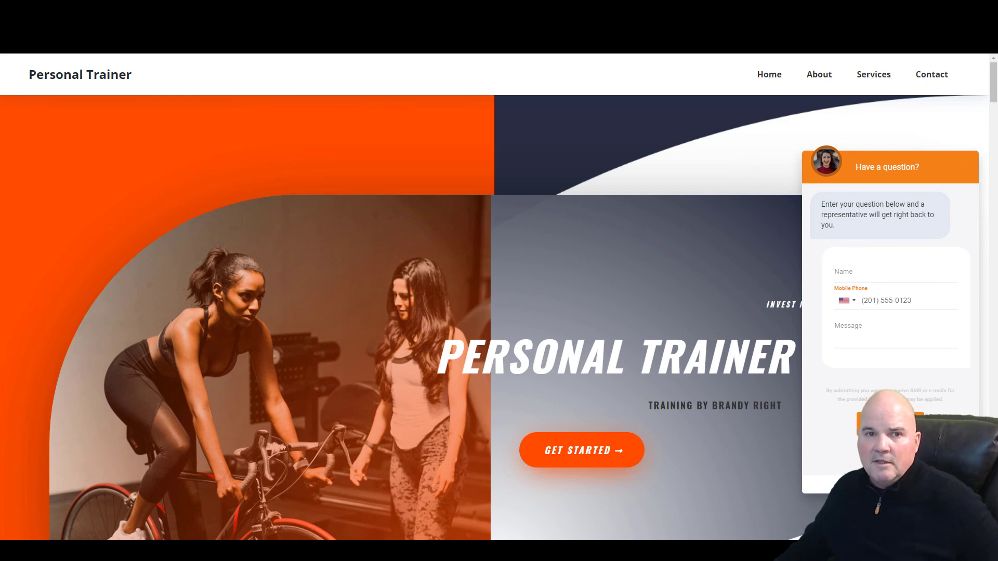
key(ctrl+w)
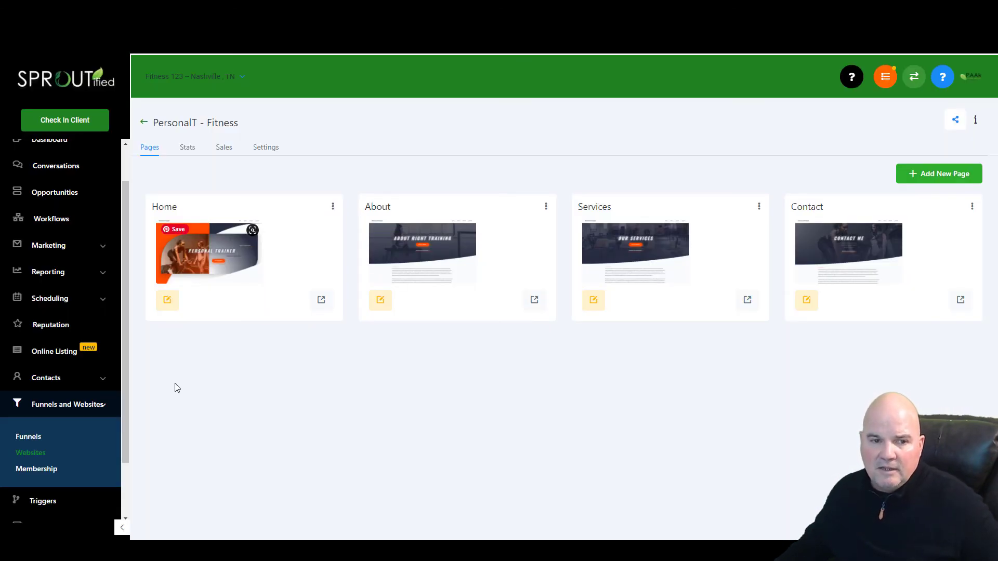
drag(128, 417, 223, 392)
click(244, 394)
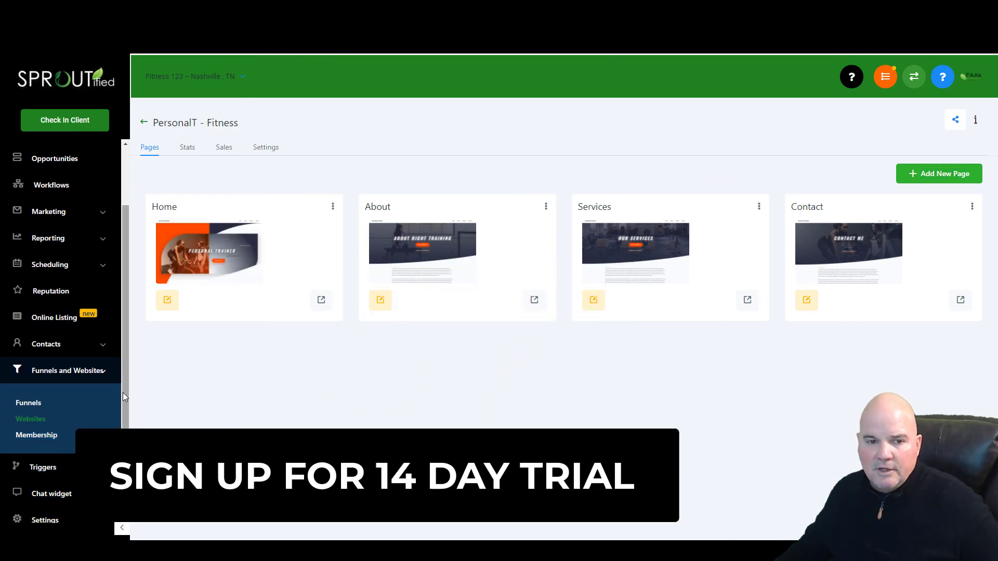
scroll(123, 397, down, 1)
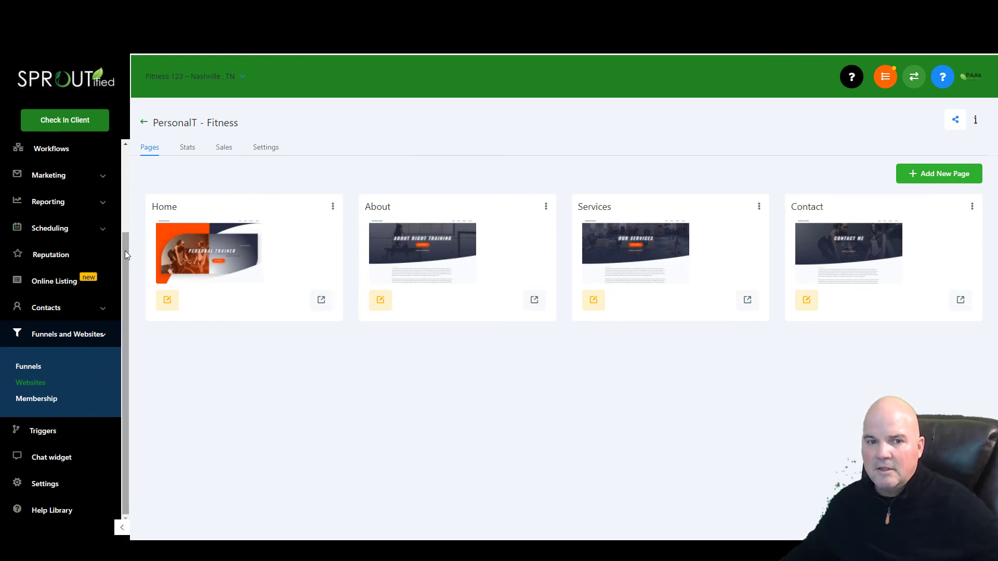
drag(125, 251, 133, 163)
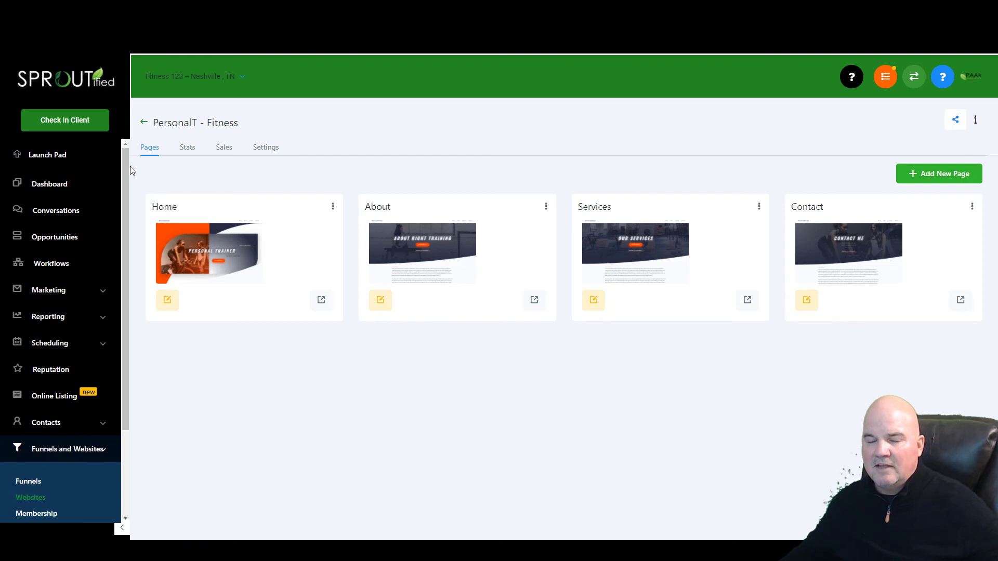